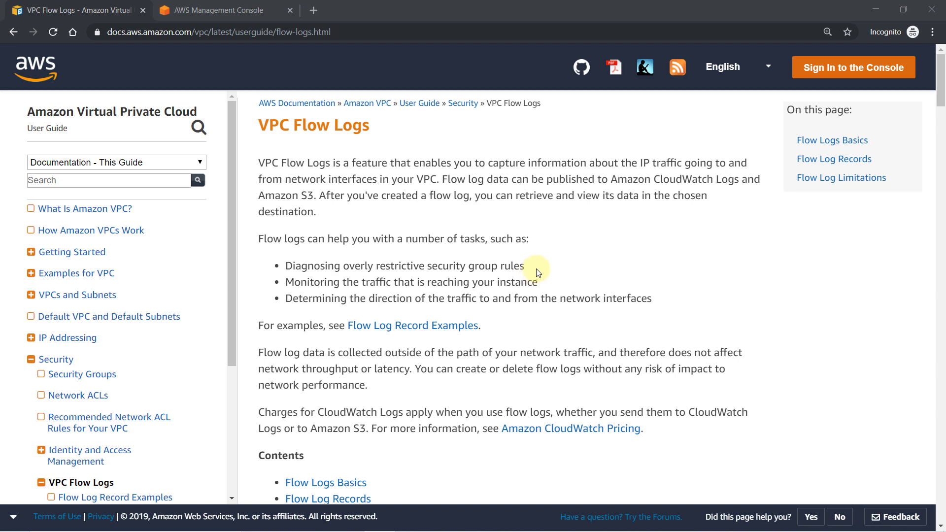
Switch to the AWS Management Console and open the flow logs of VPC01 in the VPC service.
{"action": "left_click", "coordinate": [249, 10]}
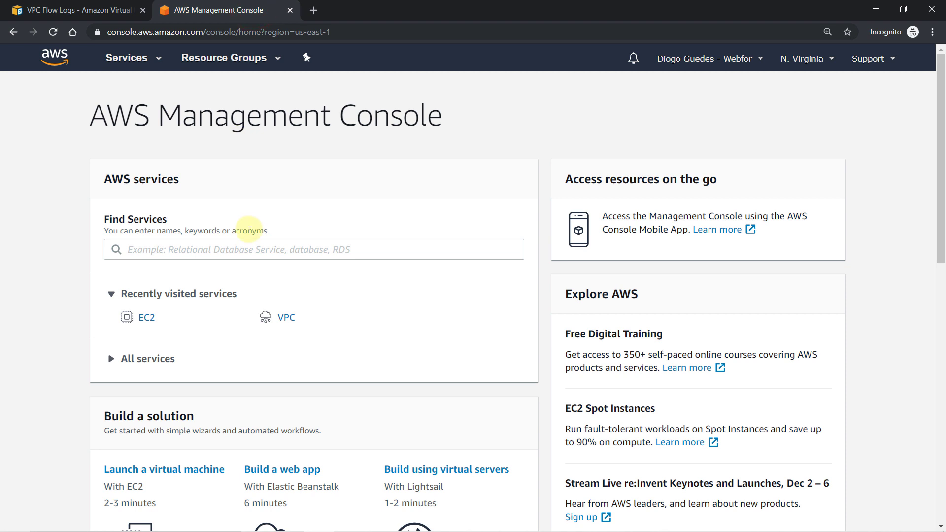
{"action": "left_click", "coordinate": [285, 320]}
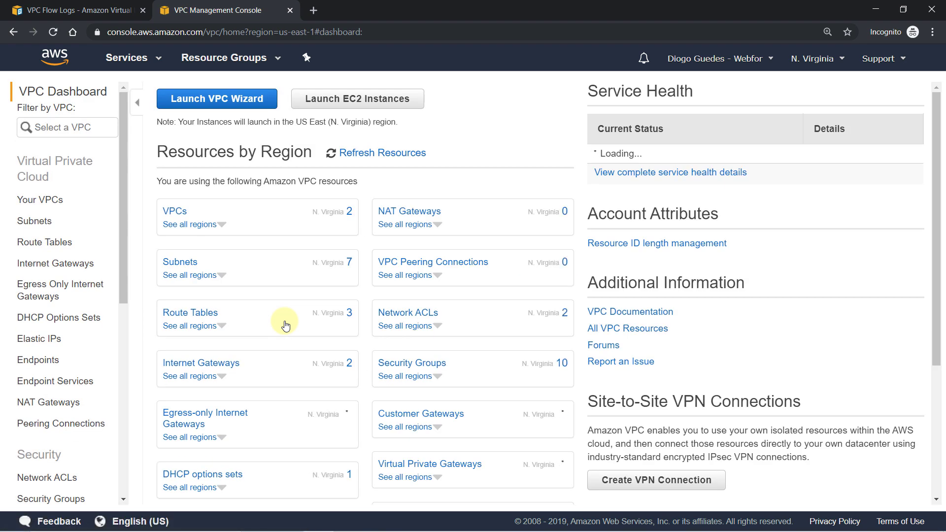
{"action": "left_click", "coordinate": [181, 213]}
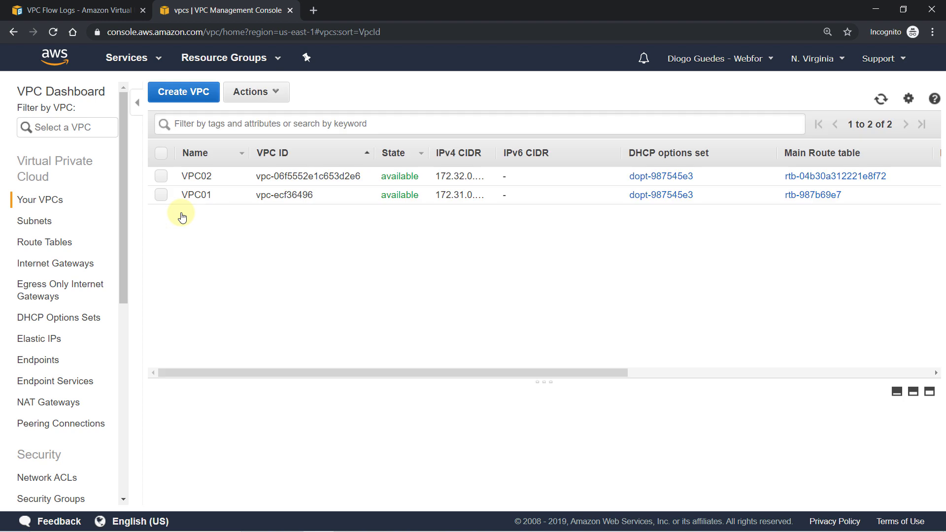
{"action": "left_click", "coordinate": [162, 195]}
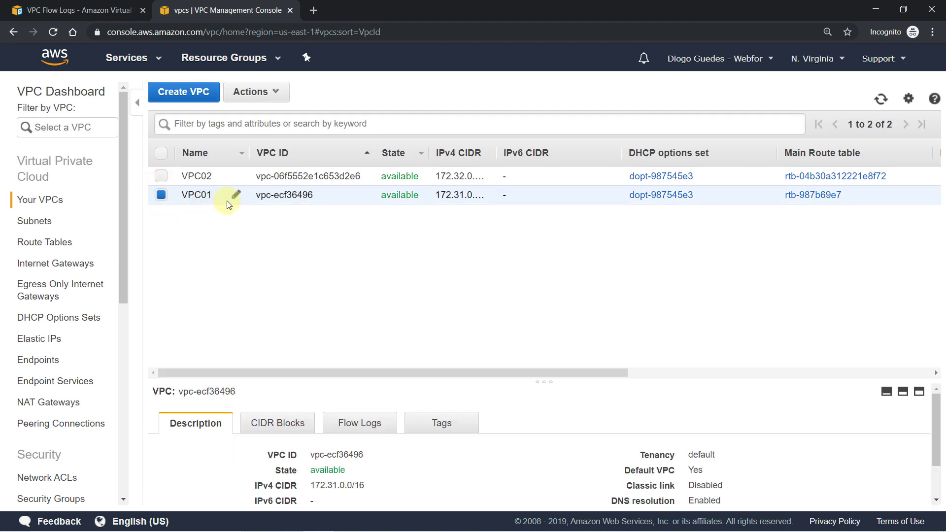
{"action": "left_click", "coordinate": [348, 422]}
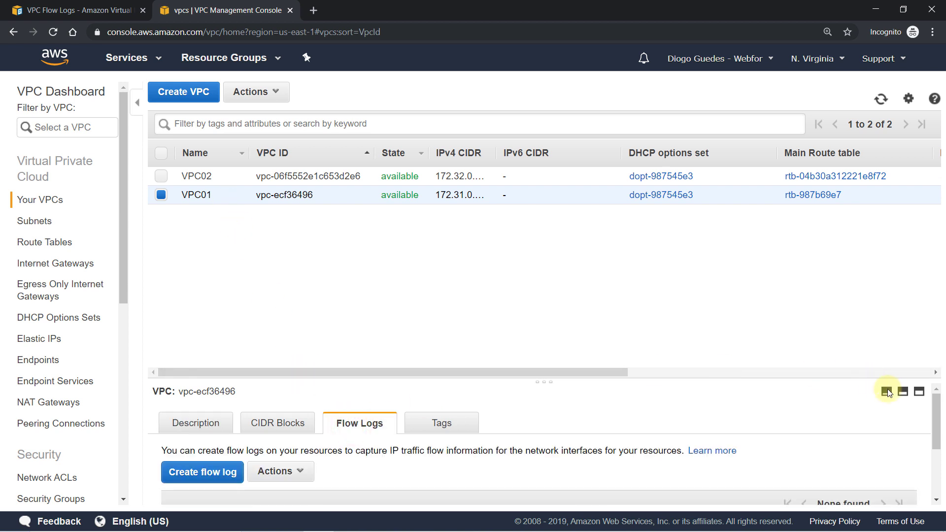
{"action": "left_click", "coordinate": [903, 395]}
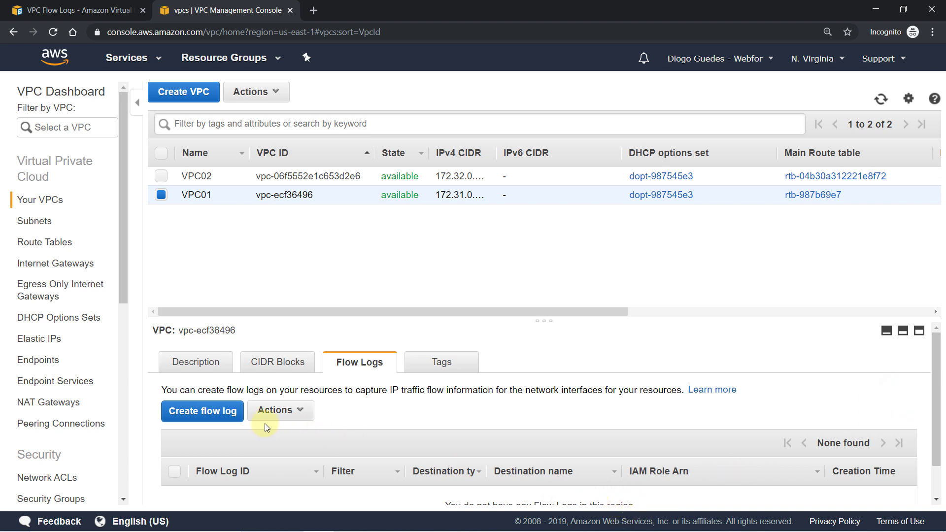
Start a new flow log for VPC01 with the filter set to All, and check the available destination log groups.
{"action": "left_click", "coordinate": [232, 417]}
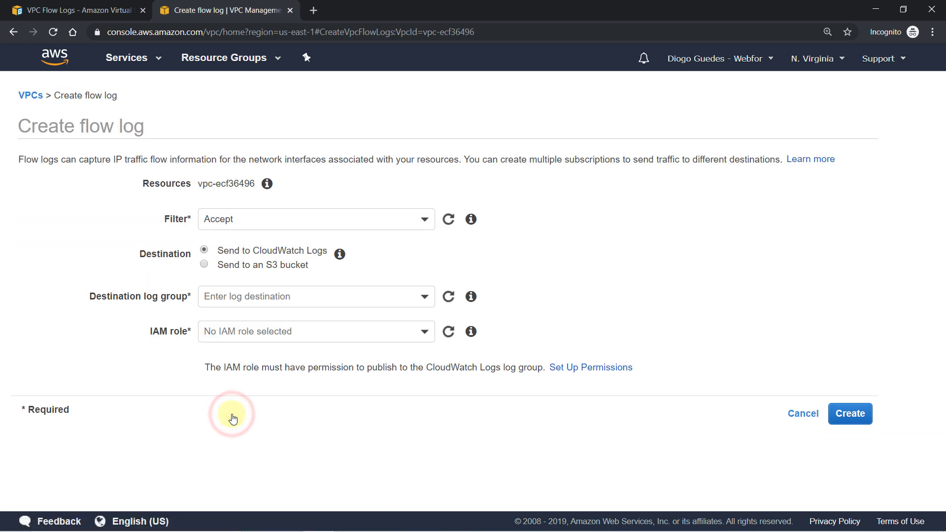
{"action": "left_click", "coordinate": [341, 229]}
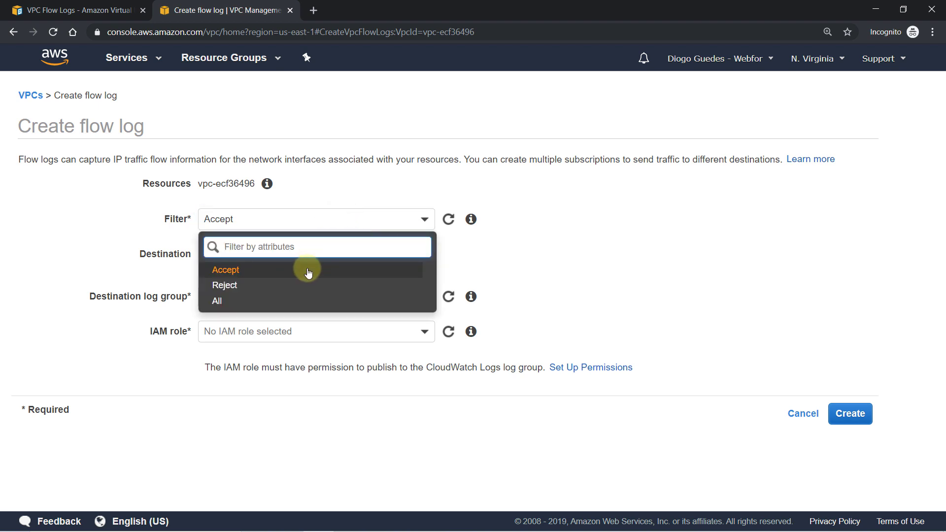
{"action": "left_click", "coordinate": [298, 302]}
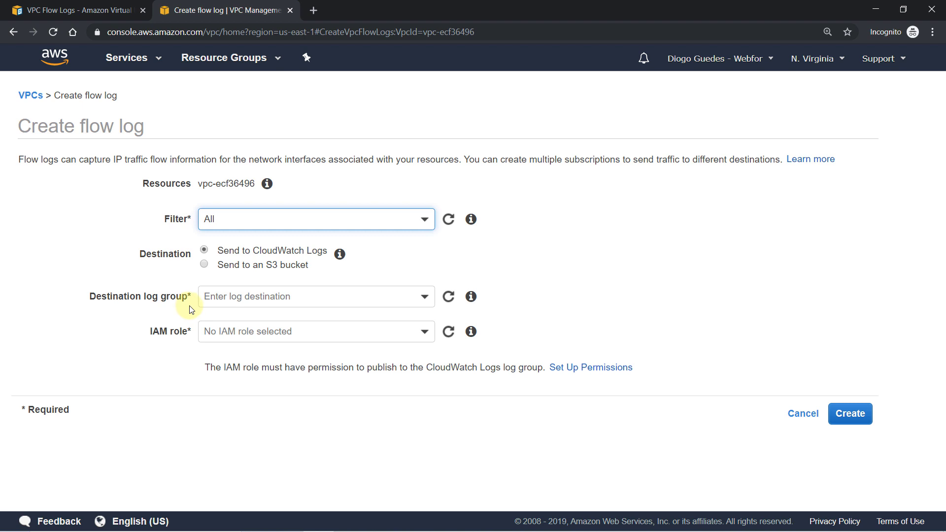
{"action": "left_click", "coordinate": [221, 301]}
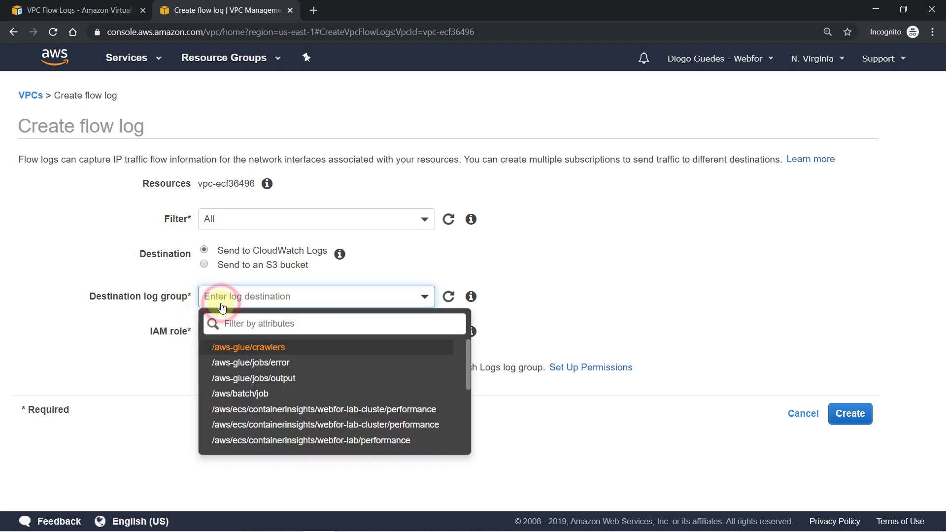
{"action": "left_click", "coordinate": [182, 352]}
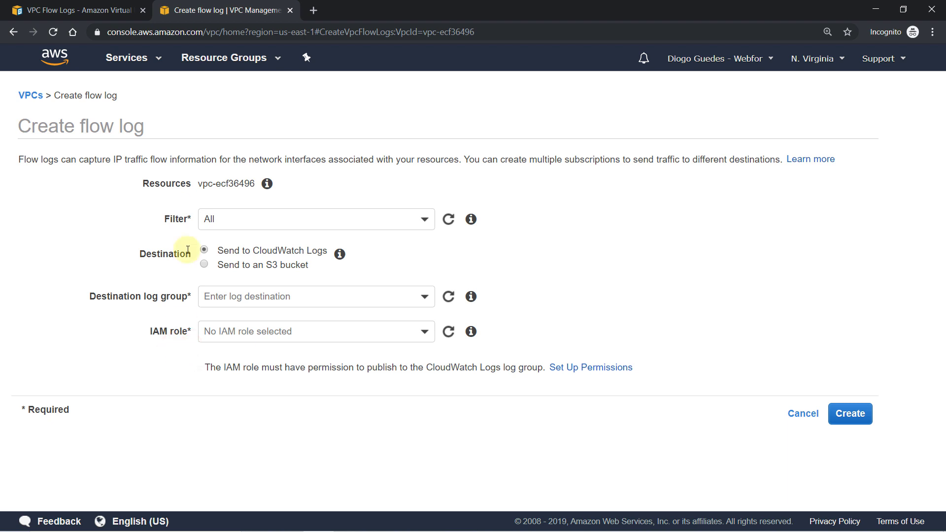
Open CloudWatch in a separate tab and create a log group named VPC-LogGroup-Webfor.
{"action": "left_click", "coordinate": [161, 60]}
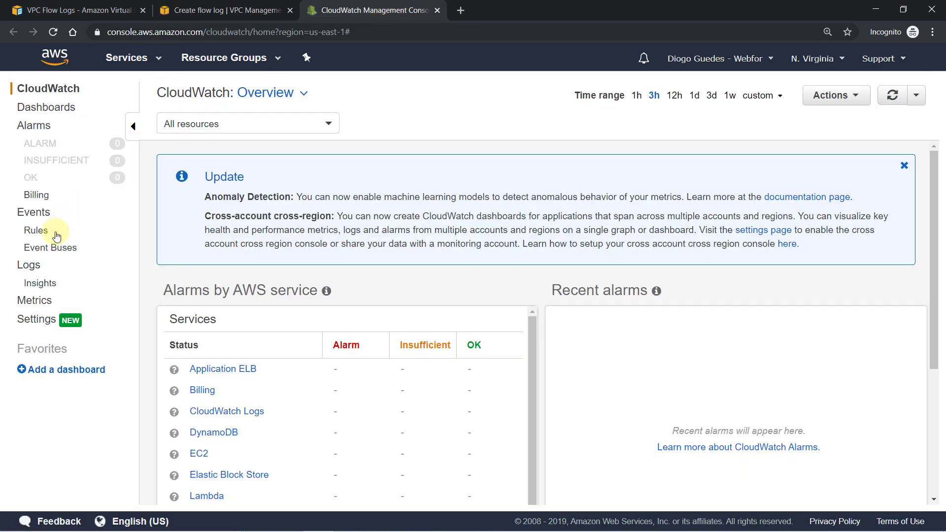
{"action": "left_click", "coordinate": [29, 265]}
{"action": "left_click", "coordinate": [286, 127]}
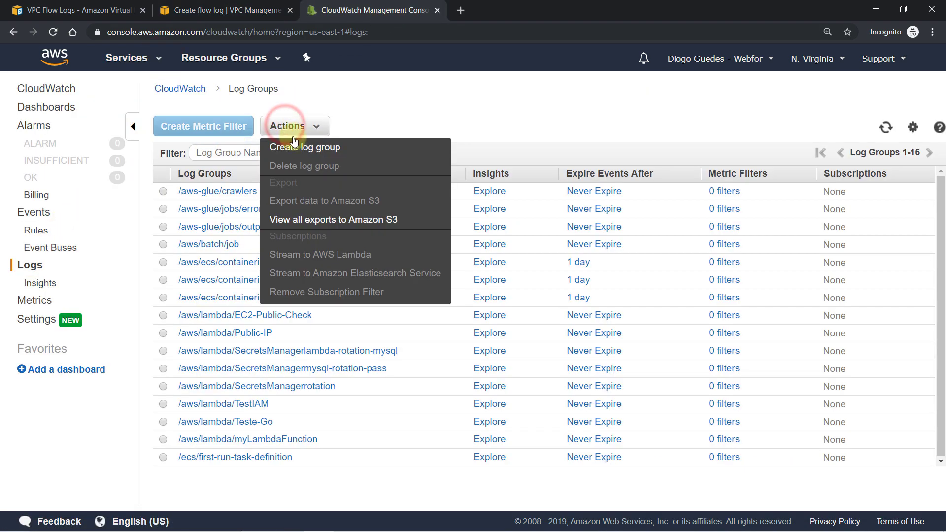
{"action": "left_click", "coordinate": [299, 146]}
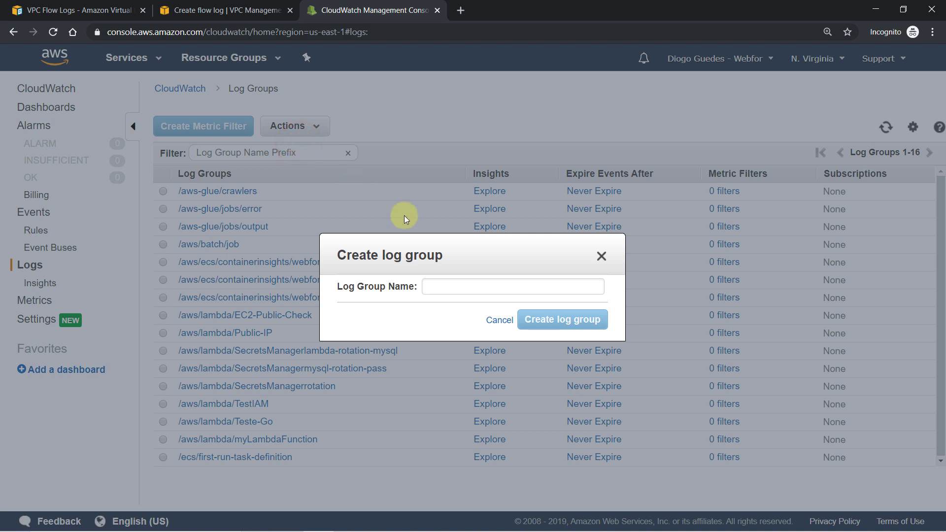
{"action": "left_click", "coordinate": [444, 283]}
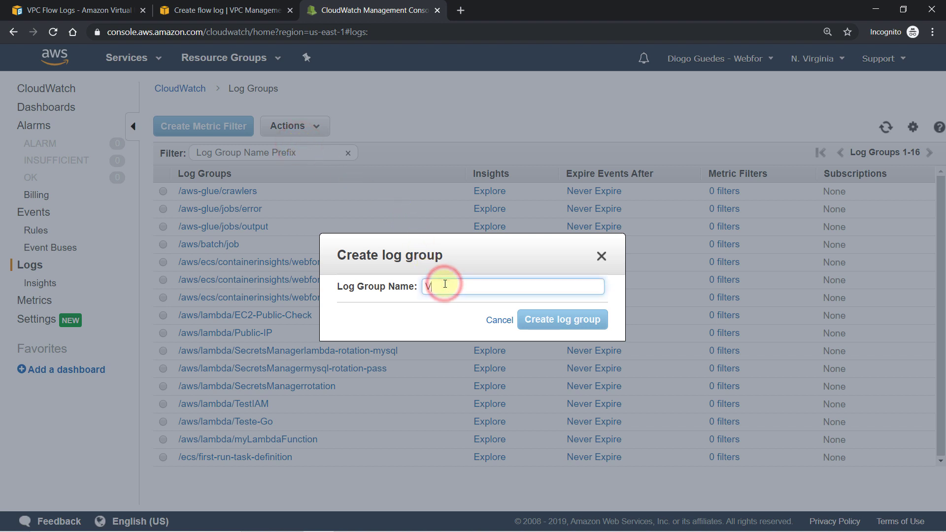
{"action": "type", "text": "VPC-L"}
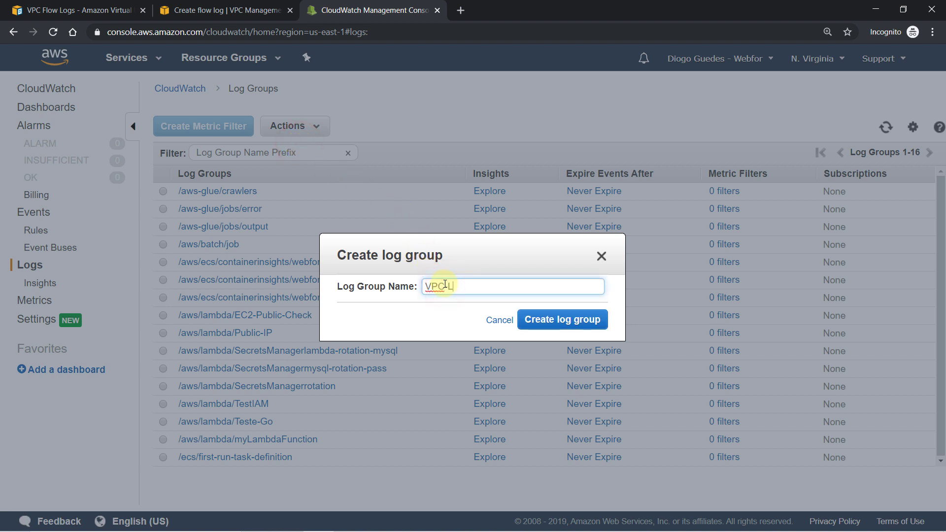
{"action": "type", "text": "ogGroup-Webfor"}
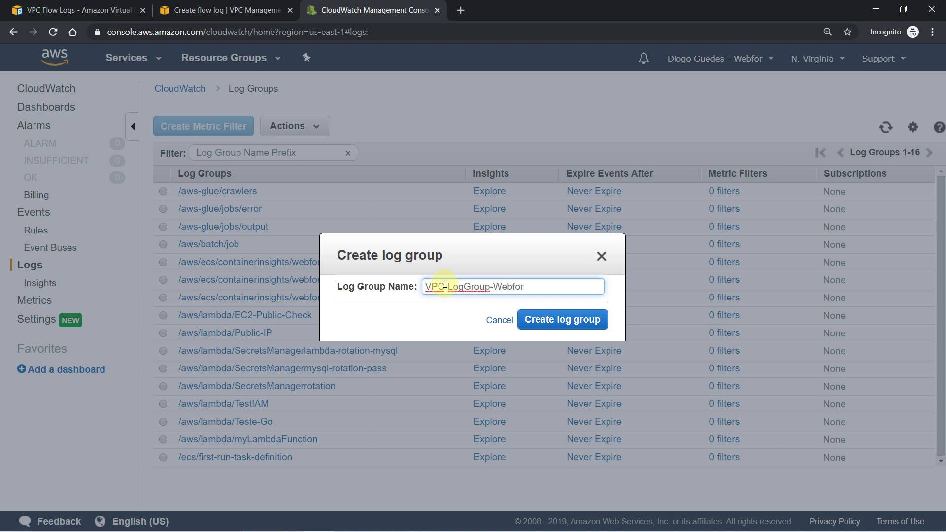
{"action": "left_click", "coordinate": [535, 321]}
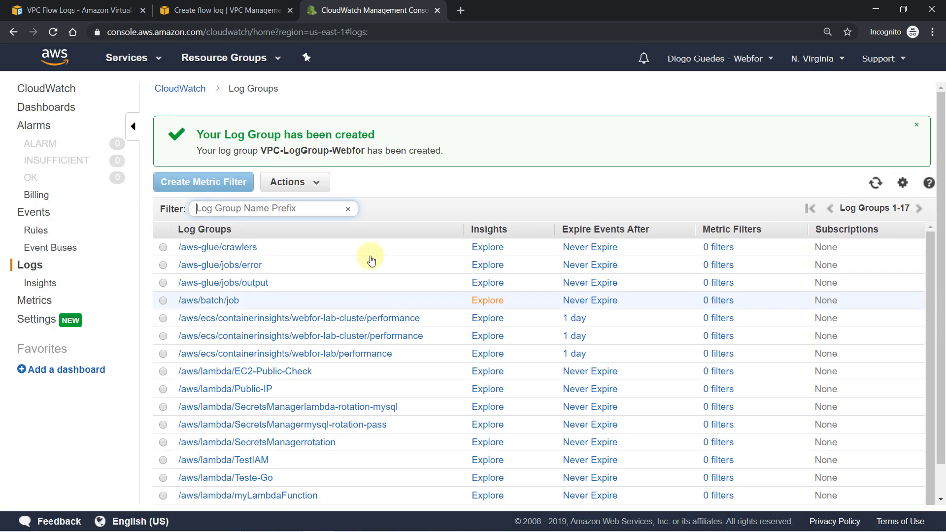
Back in the flow log form, refresh the destination log groups and choose VPC-LogGroup-Webfor.
{"action": "left_click", "coordinate": [201, 12]}
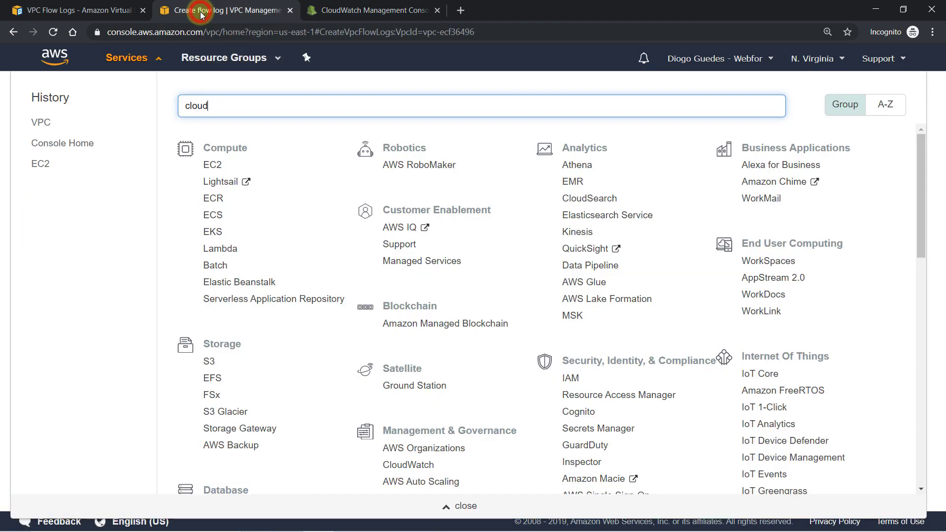
{"action": "left_click", "coordinate": [161, 58]}
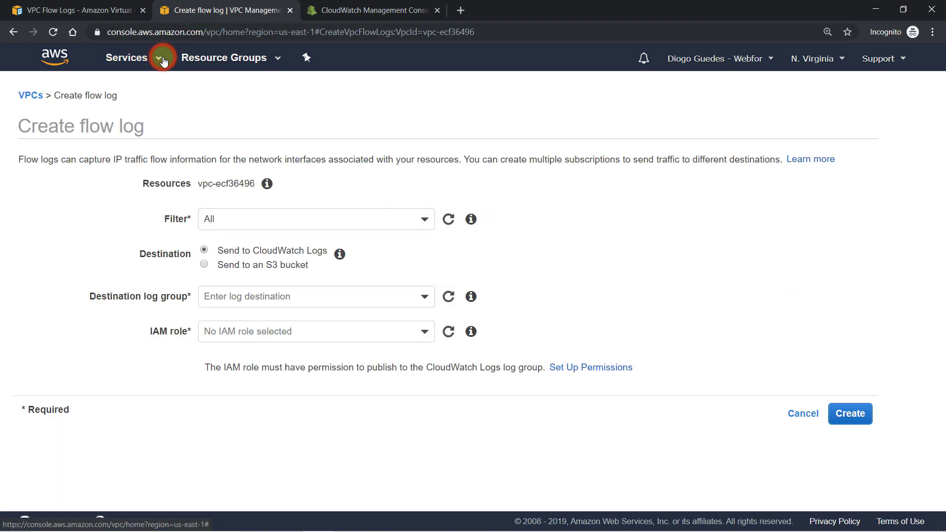
{"action": "left_click", "coordinate": [447, 298]}
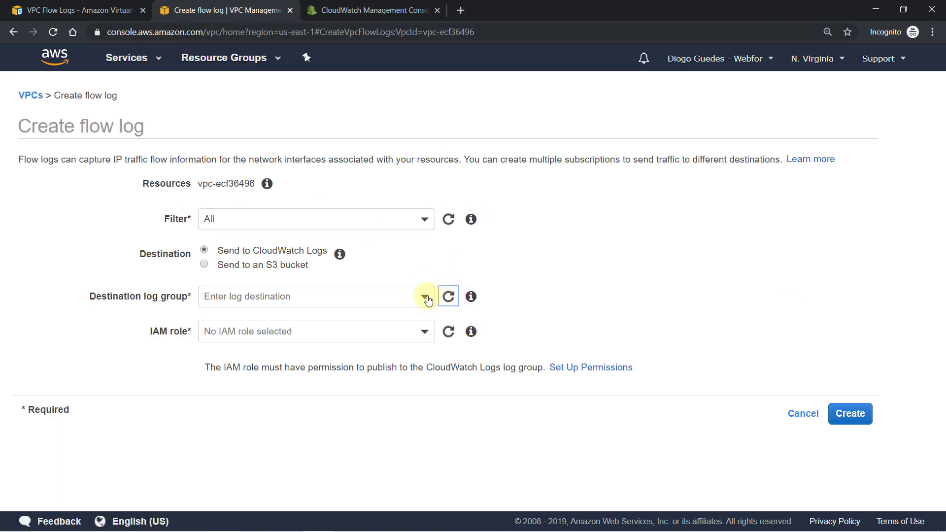
{"action": "left_click", "coordinate": [424, 298]}
{"action": "type", "text": "vp"}
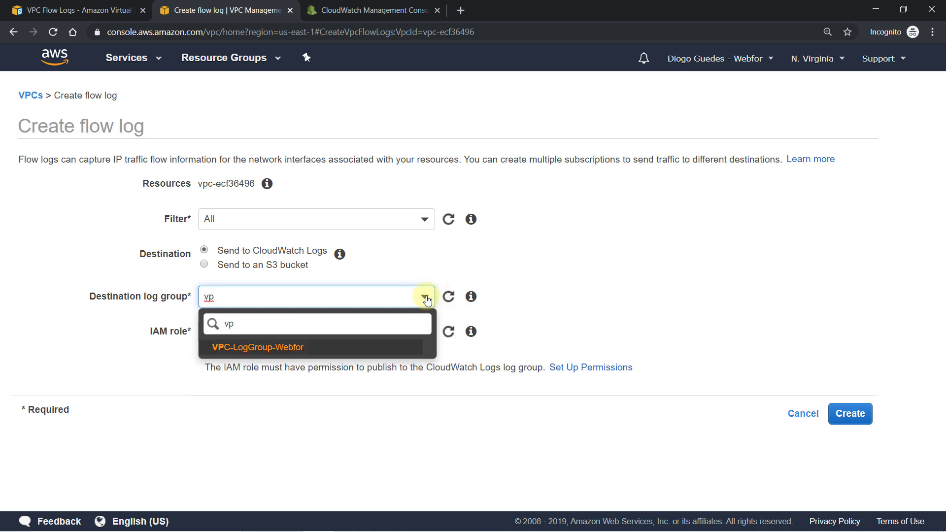
{"action": "left_click", "coordinate": [334, 349]}
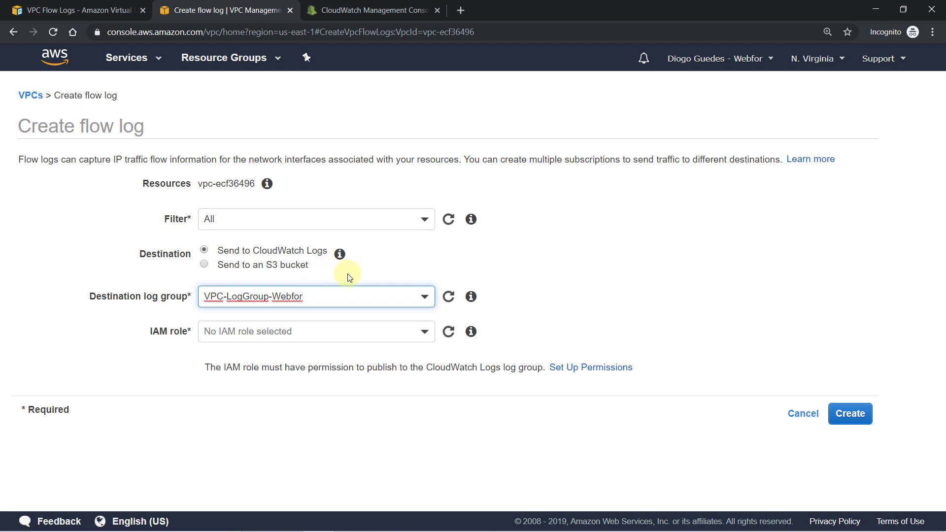
Set up the flow log permissions by reviewing the policy document and allowing flowlogsRole with a new role policy.
{"action": "left_click", "coordinate": [607, 369]}
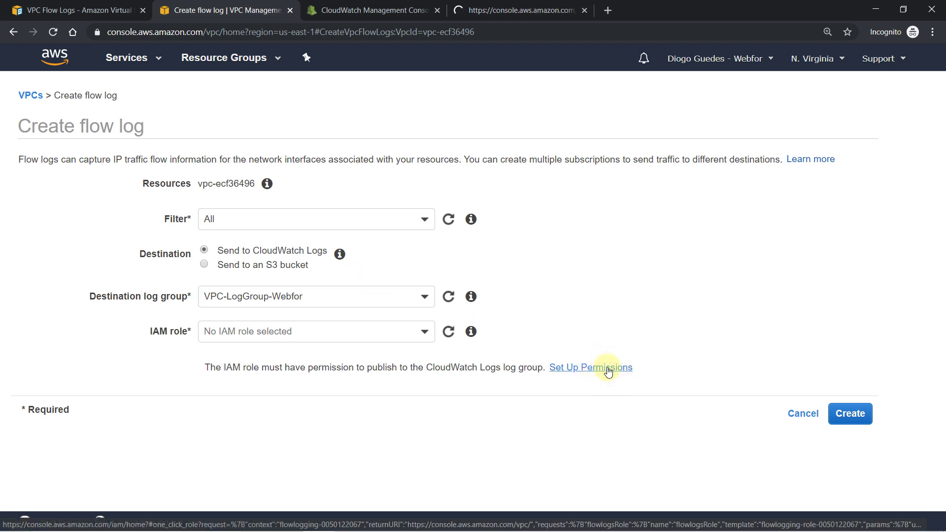
{"action": "left_click", "coordinate": [514, 18]}
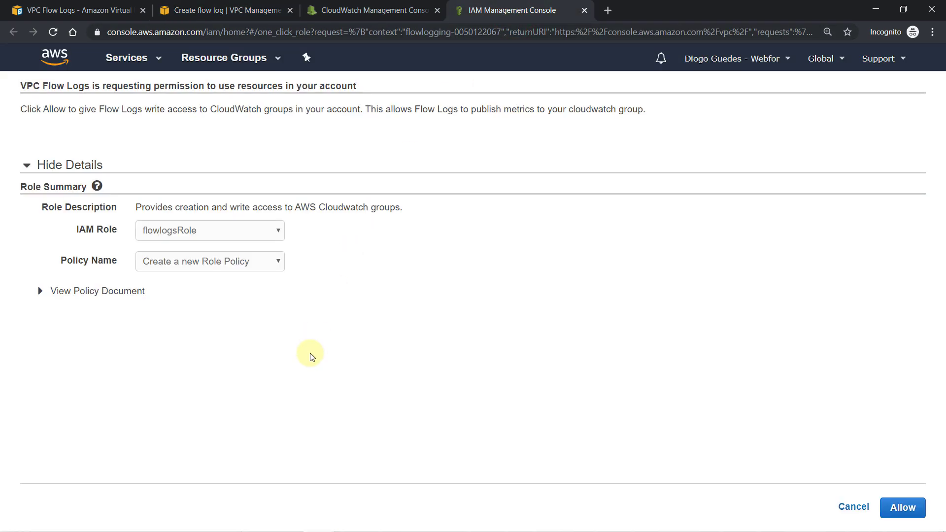
{"action": "left_click", "coordinate": [40, 291]}
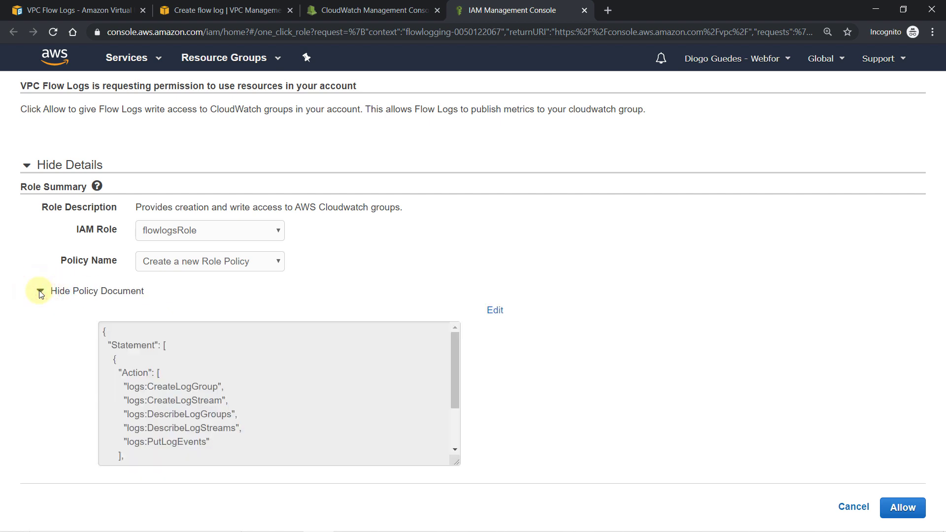
{"action": "left_click", "coordinate": [454, 431]}
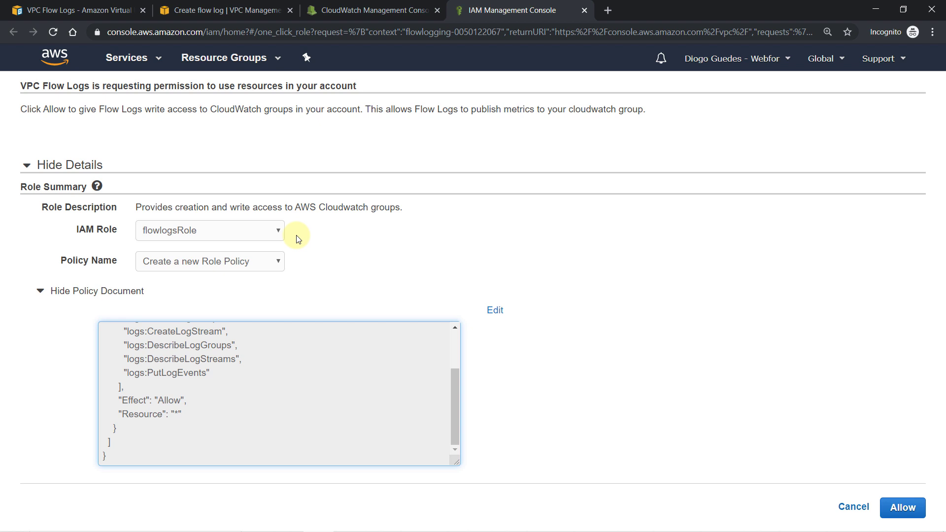
{"action": "left_click", "coordinate": [895, 508]}
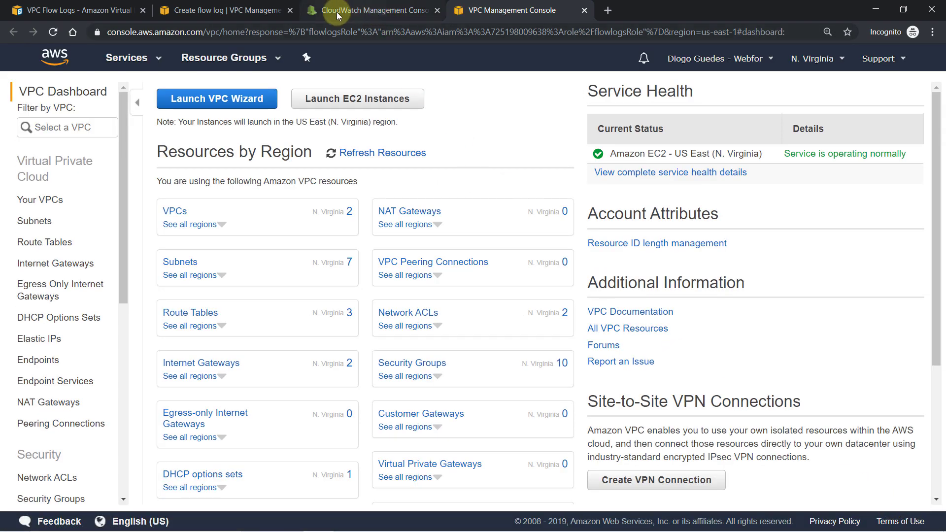
Assign flowlogsRole as the flow log's IAM role, create the flow log, and return to VPC01's flow log list.
{"action": "left_click", "coordinate": [265, 14]}
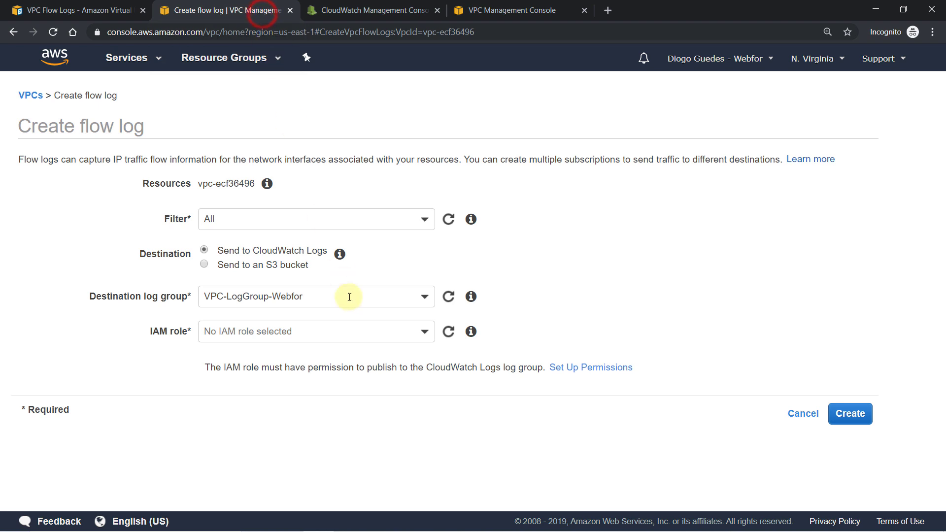
{"action": "left_click", "coordinate": [452, 333]}
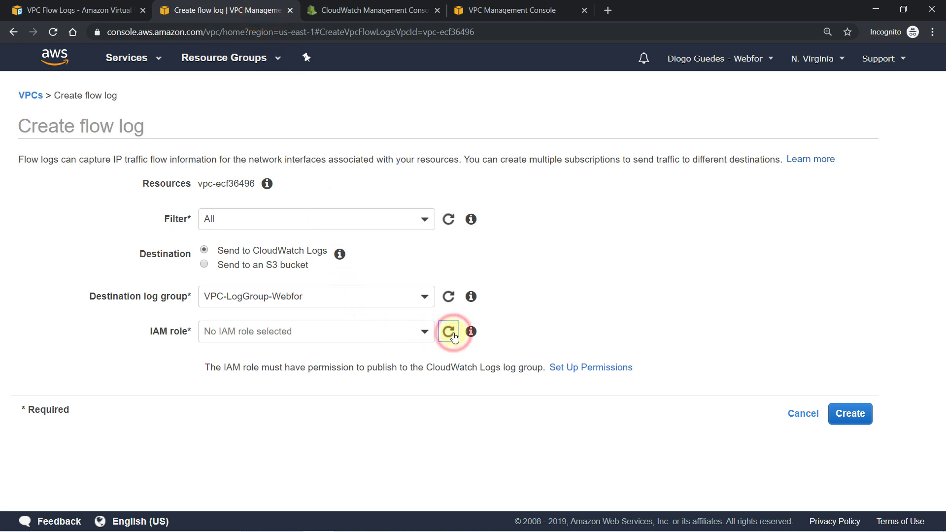
{"action": "left_click", "coordinate": [424, 333]}
{"action": "type", "text": "flow"}
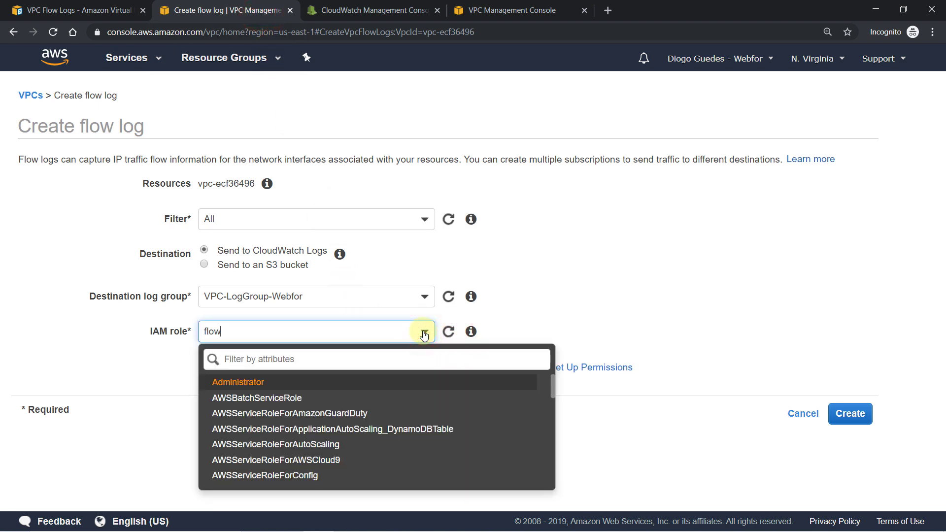
{"action": "left_click", "coordinate": [369, 385]}
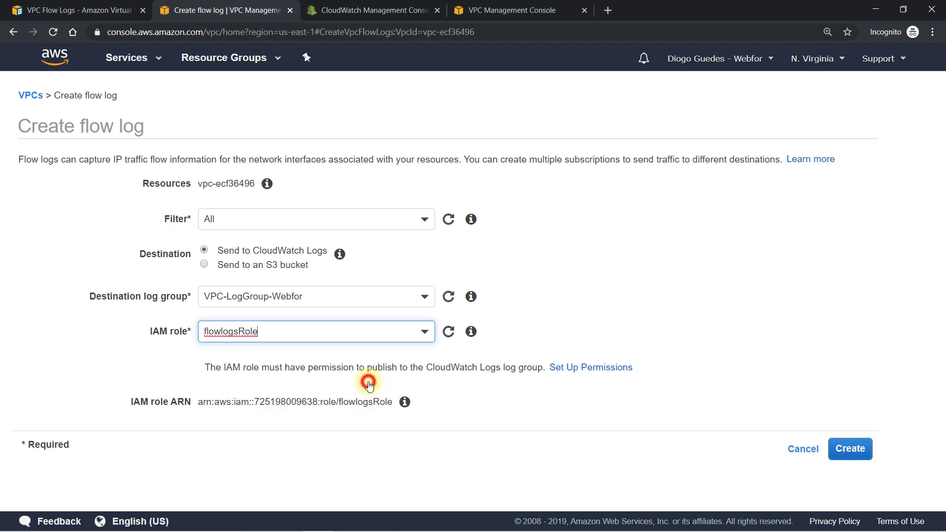
{"action": "left_click", "coordinate": [860, 452]}
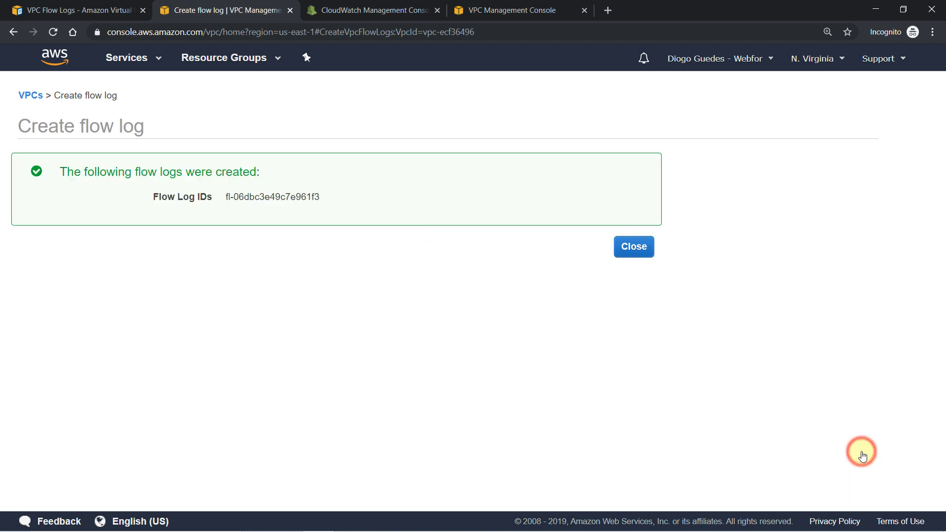
{"action": "left_click", "coordinate": [621, 252]}
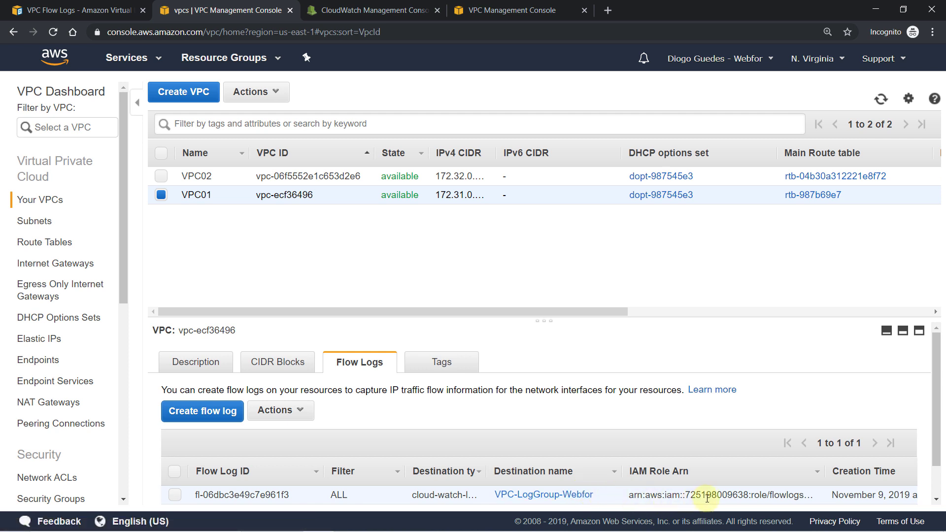
{"action": "left_click", "coordinate": [937, 477]}
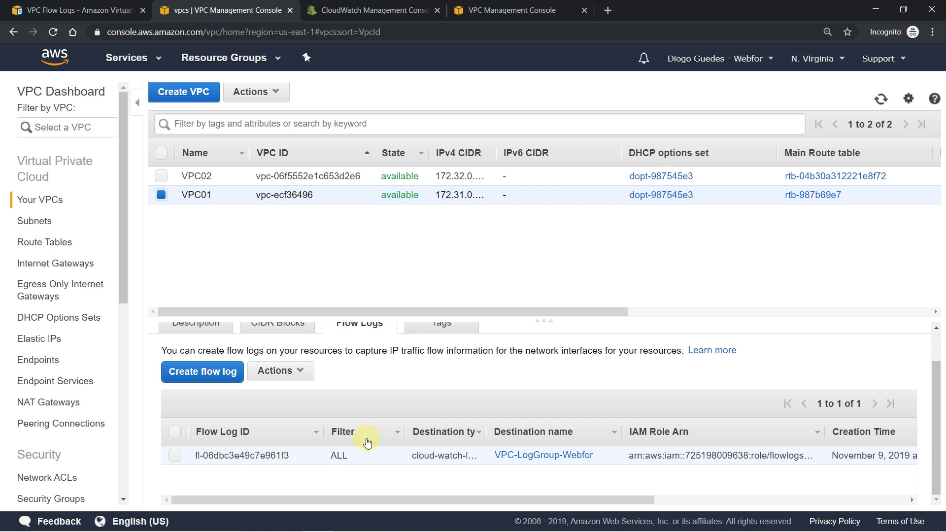
Open the EC2 instances list and name the unnamed instance Servidor01.
{"action": "left_click", "coordinate": [154, 59]}
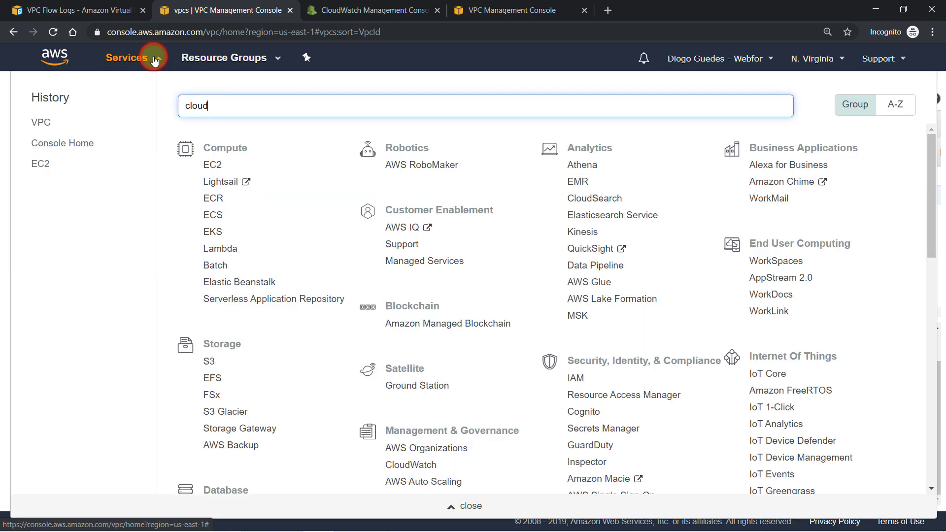
{"action": "left_click", "coordinate": [42, 162]}
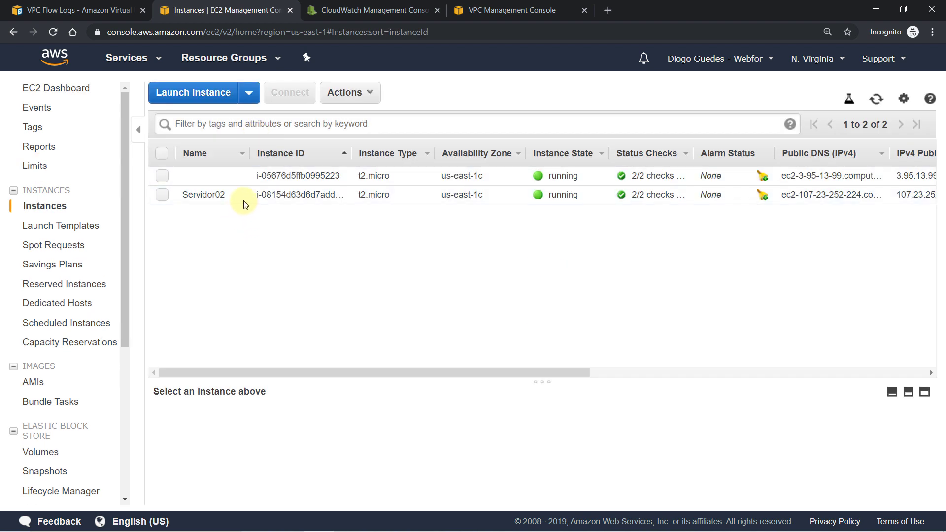
{"action": "left_click", "coordinate": [234, 177]}
{"action": "type", "text": "S"}
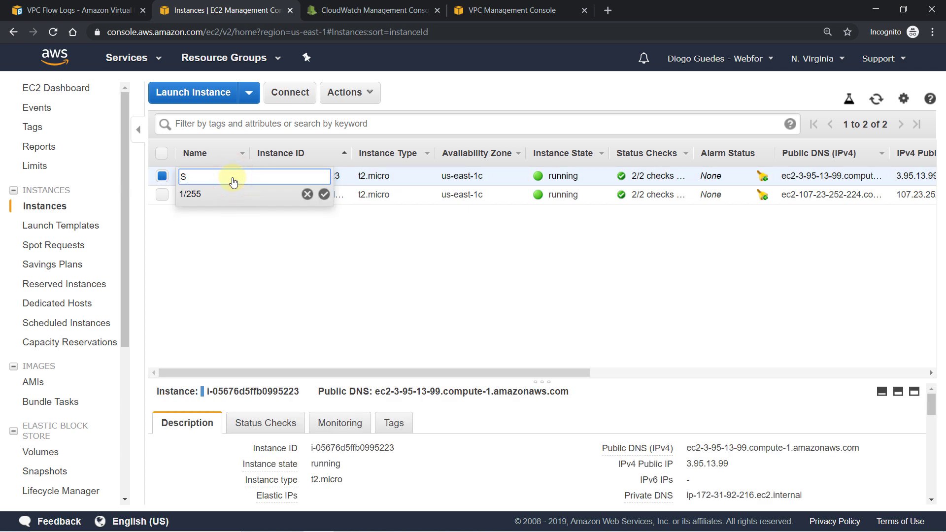
{"action": "type", "text": "ervidor01"}
{"action": "key", "text": "Return"}
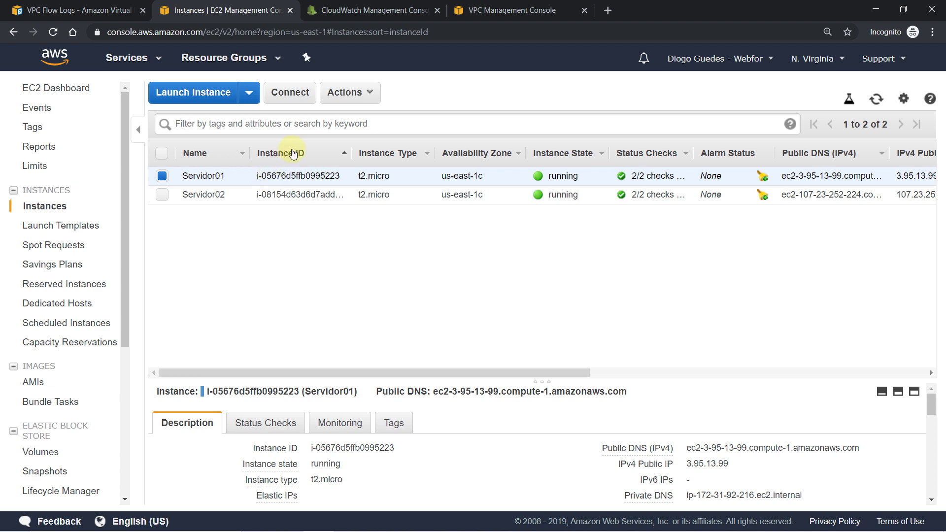
Connect to Servidor01 through EC2 Instance Connect as ec2-user.
{"action": "left_click", "coordinate": [306, 95]}
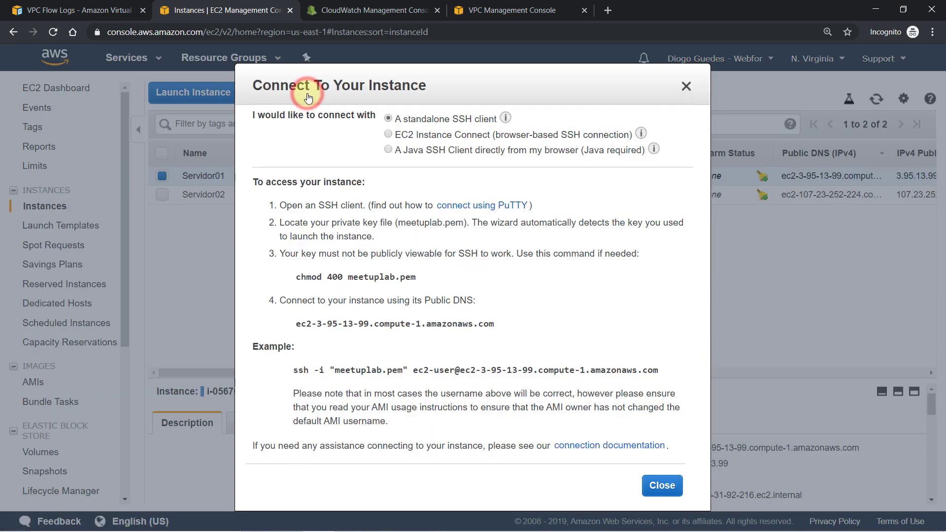
{"action": "left_click", "coordinate": [432, 134]}
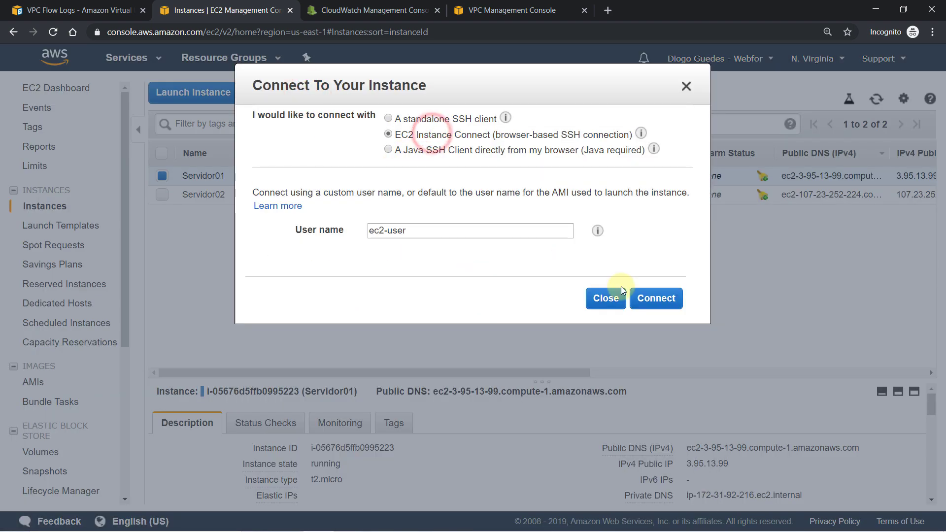
{"action": "left_click", "coordinate": [655, 298]}
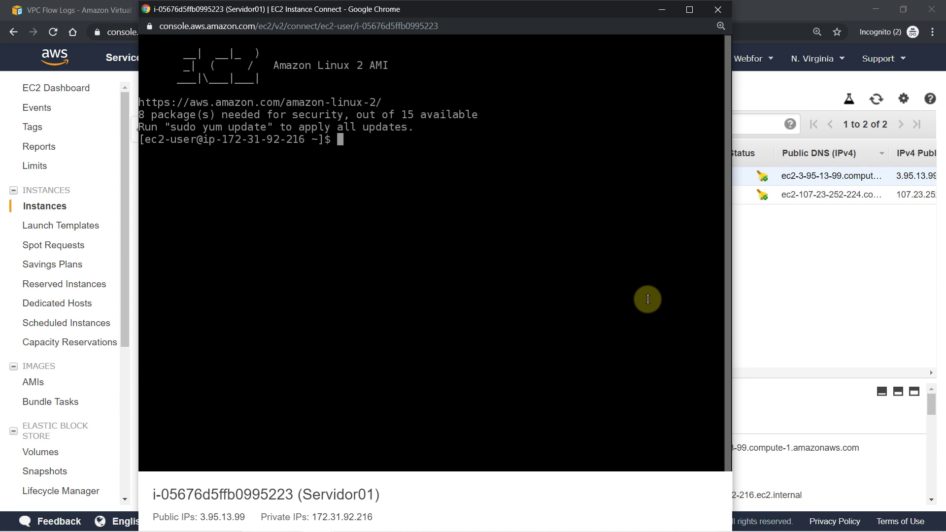
Generate outbound traffic from Servidor01 by pinging uol.com.br, stop the ping, and minimize the session window.
{"action": "type", "text": "ping uol.com.br"}
{"action": "key", "text": "Return"}
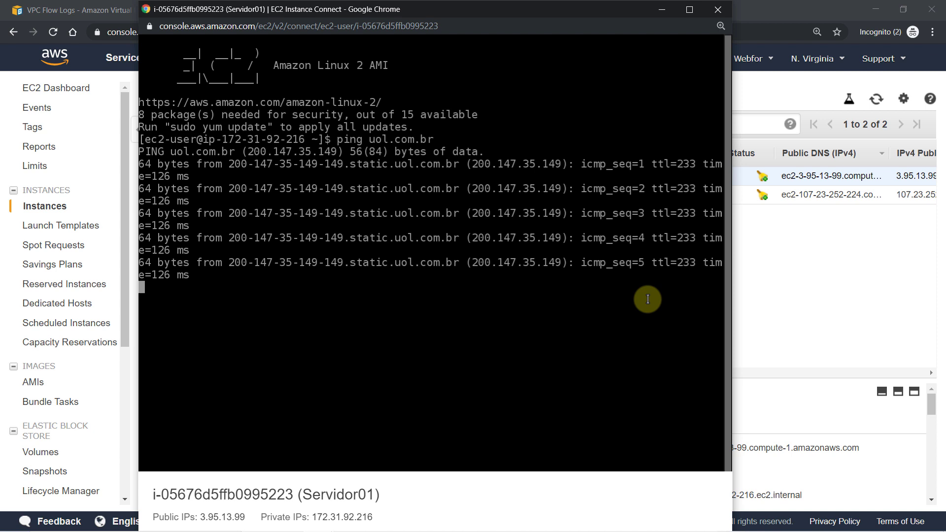
{"action": "key", "text": "ctrl+c"}
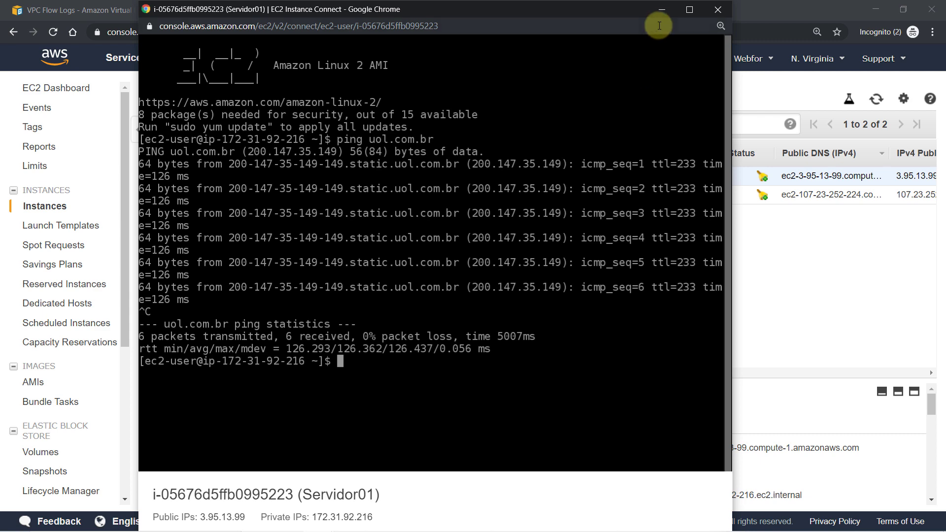
{"action": "left_click", "coordinate": [660, 9]}
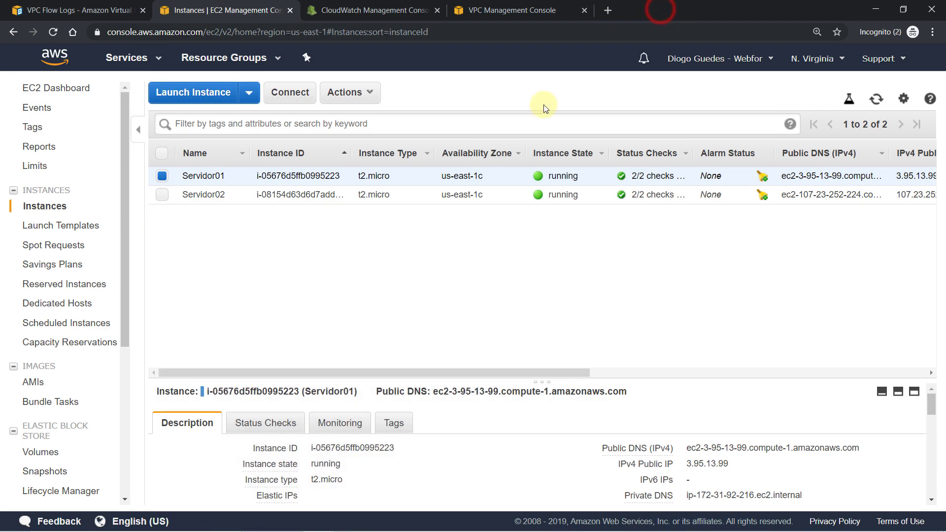
Find Servidor02's IPv4 public IP in its instance details and copy it.
{"action": "left_click", "coordinate": [452, 196]}
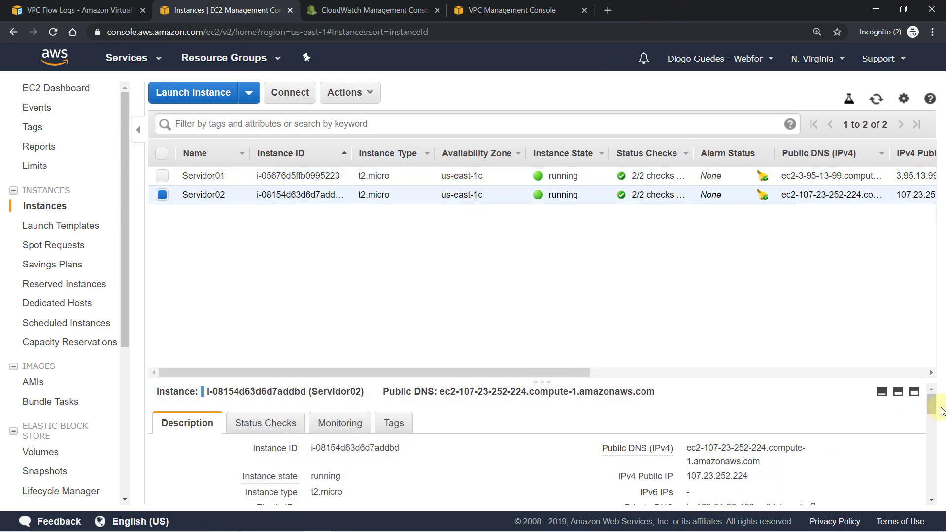
{"action": "left_click_drag", "start_coordinate": [930, 409], "coordinate": [932, 432]}
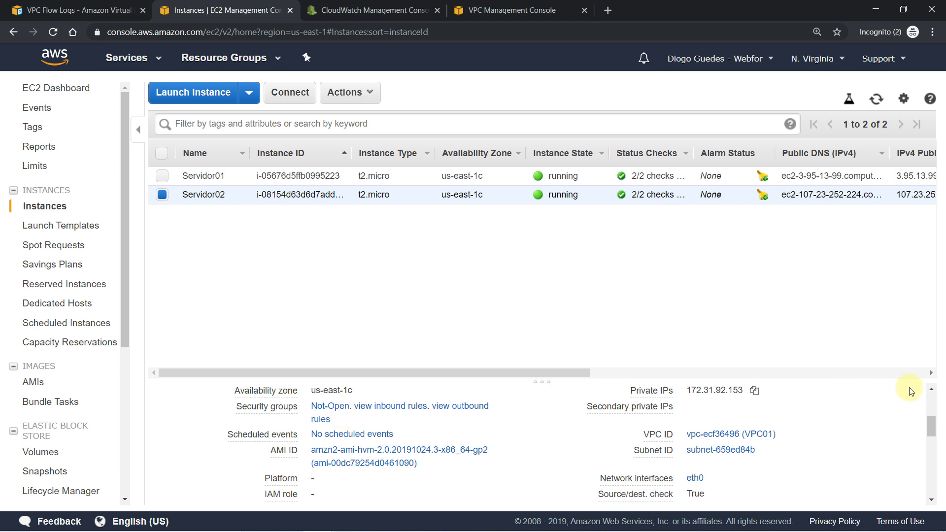
{"action": "left_click", "coordinate": [931, 389]}
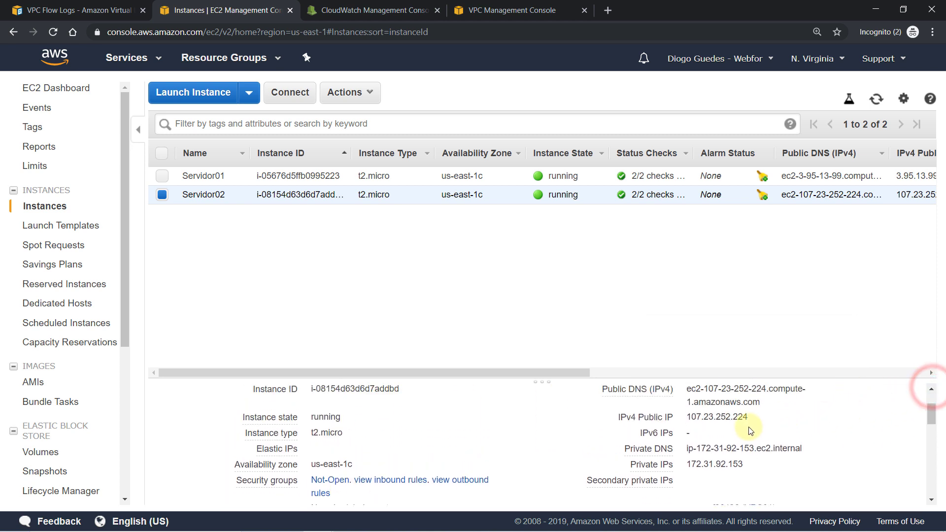
{"action": "left_click", "coordinate": [759, 418]}
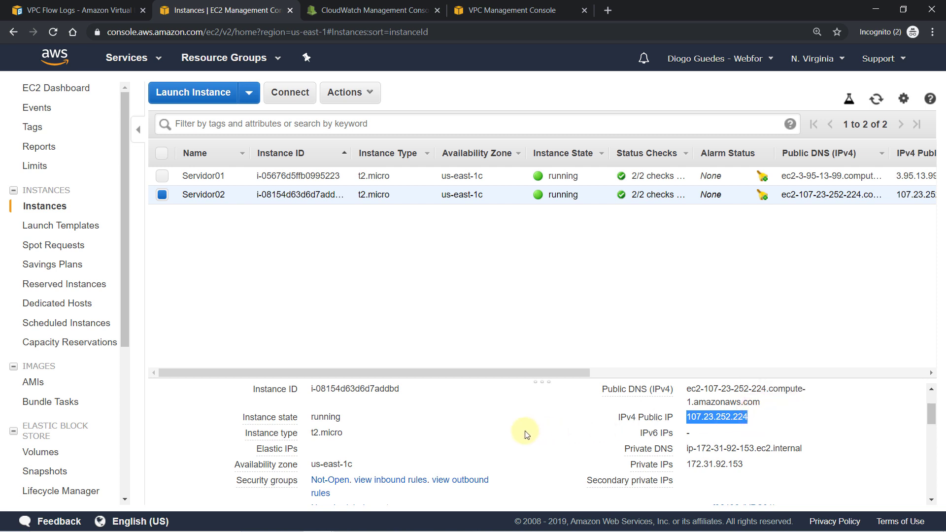
Switch to the local terminal and try an SSH connection to Servidor02 with "ssh 107.23.252.224 22".
{"action": "key", "text": "alt+Tab"}
{"action": "type", "text": "ssh"}
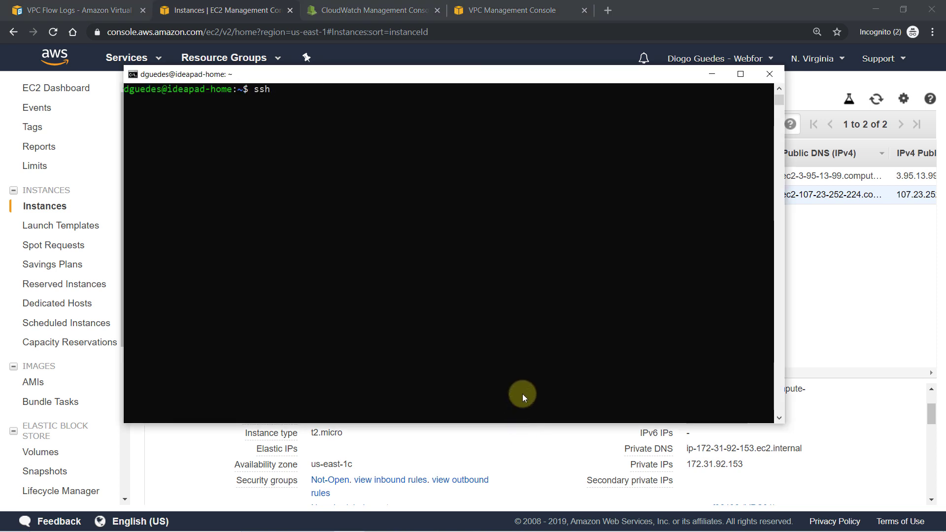
{"action": "right_click", "coordinate": [460, 323]}
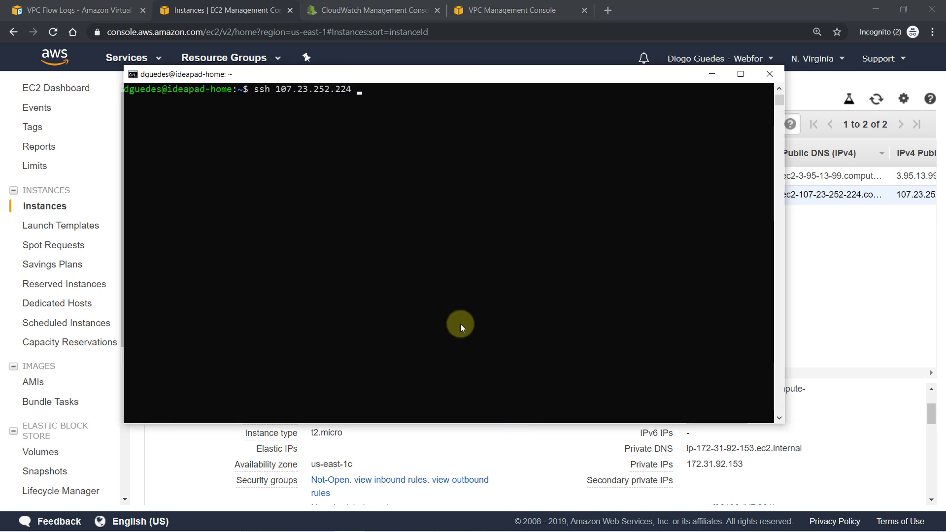
{"action": "type", "text": "22"}
{"action": "key", "text": "Return"}
In the CloudWatch tab, refresh the log groups and open the eni-012b967e4774da791-all stream in VPC-LogGroup-Webfor.
{"action": "left_click", "coordinate": [358, 14]}
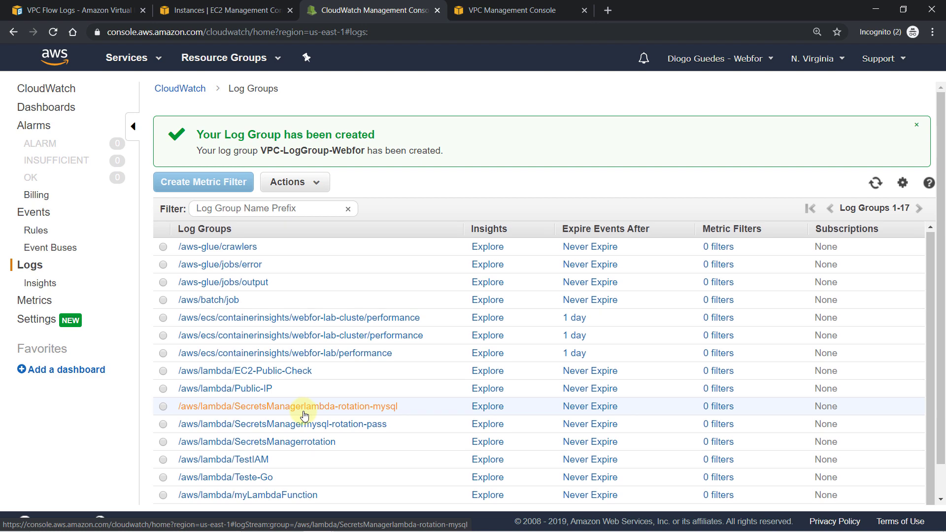
{"action": "left_click", "coordinate": [876, 183]}
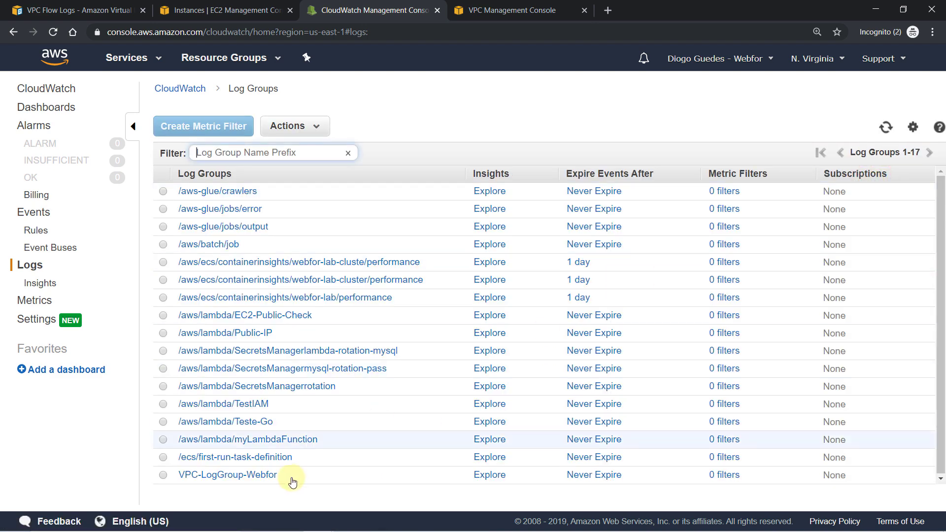
{"action": "left_click", "coordinate": [243, 476]}
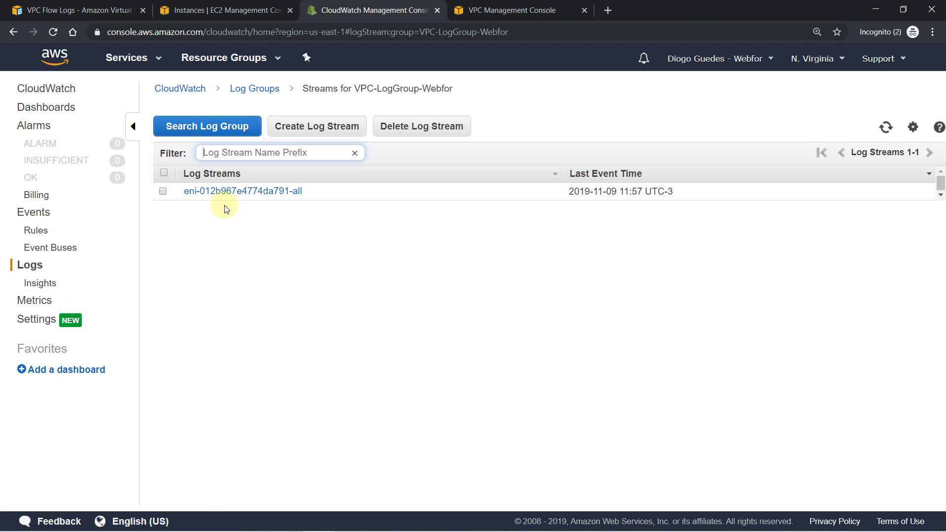
{"action": "left_click", "coordinate": [256, 196]}
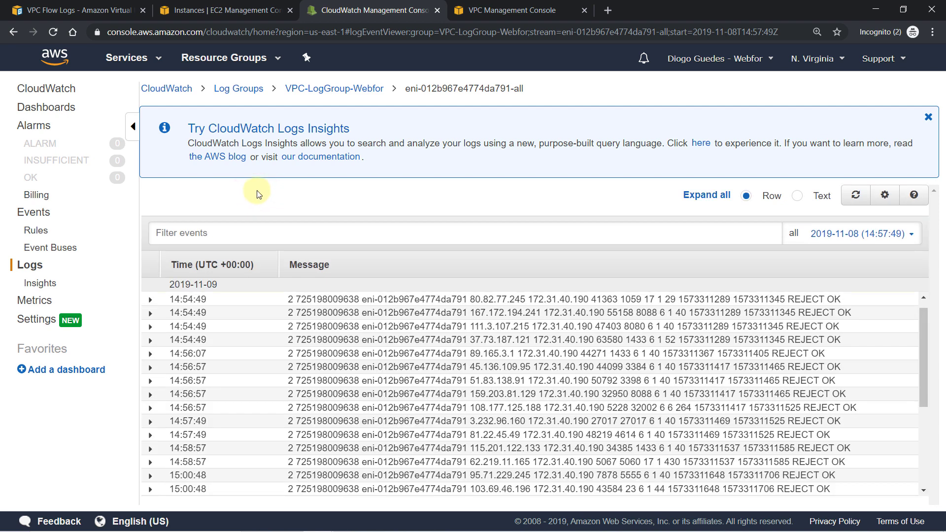
Expand the first flow log event and review the rest of the stream's records.
{"action": "left_click", "coordinate": [300, 299]}
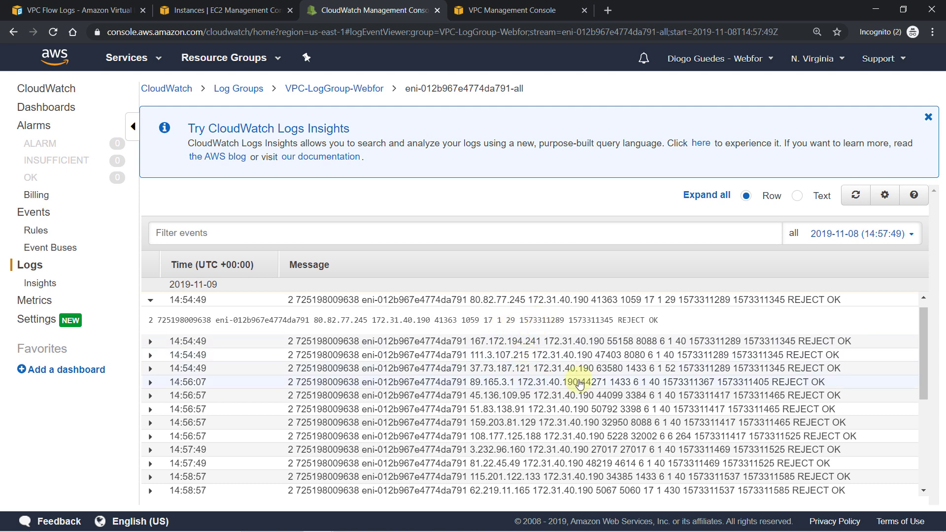
{"action": "left_click", "coordinate": [923, 413]}
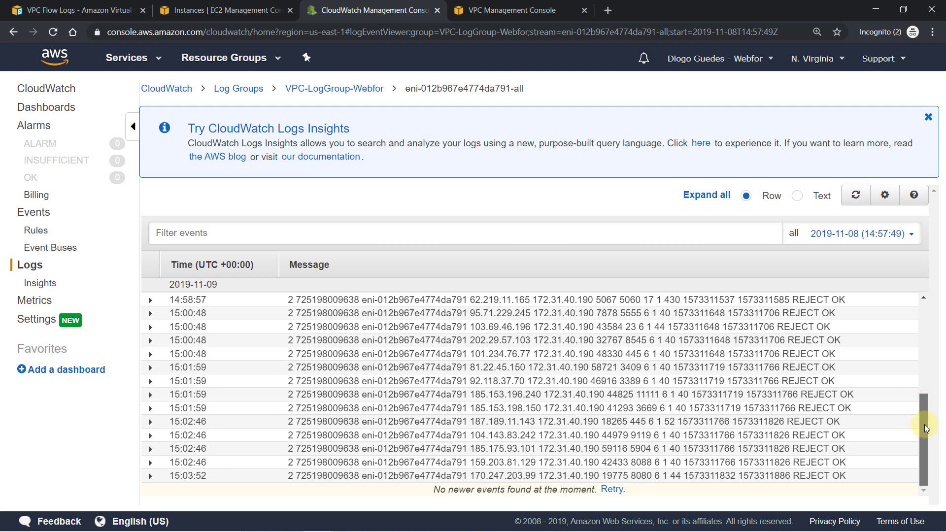
{"action": "left_click_drag", "start_coordinate": [924, 413], "coordinate": [919, 315]}
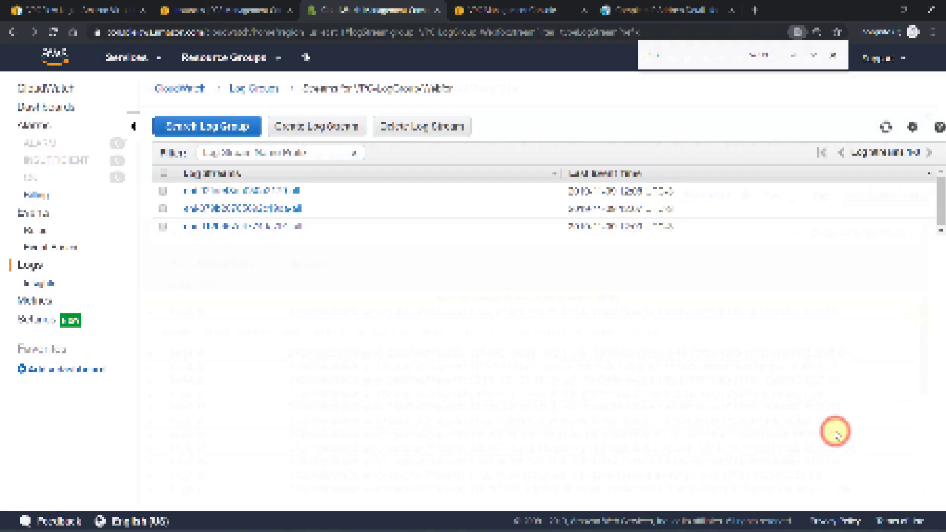
Return to the EC2 instances and check the interface ID of Servidor02's eth0 network interface.
{"action": "left_click", "coordinate": [836, 436]}
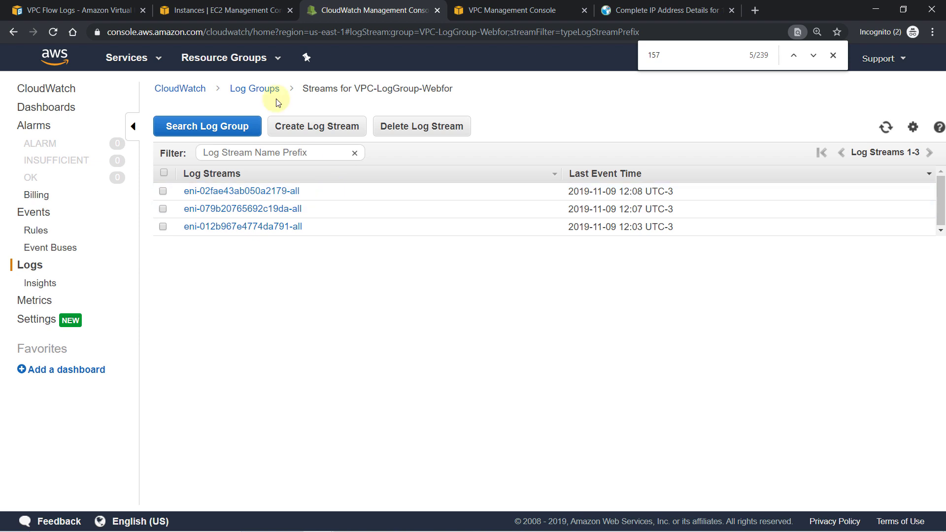
{"action": "left_click", "coordinate": [253, 15]}
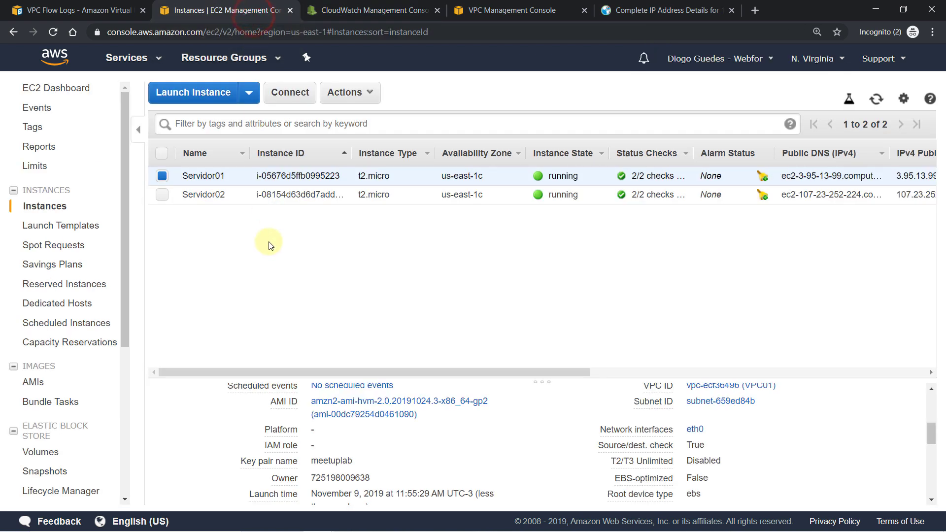
{"action": "left_click", "coordinate": [276, 193]}
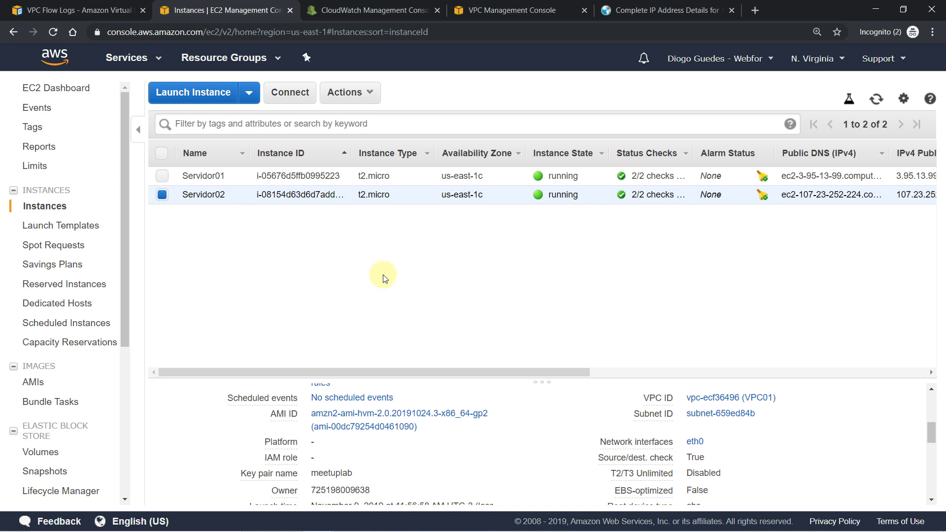
{"action": "mouse_move", "coordinate": [670, 447]}
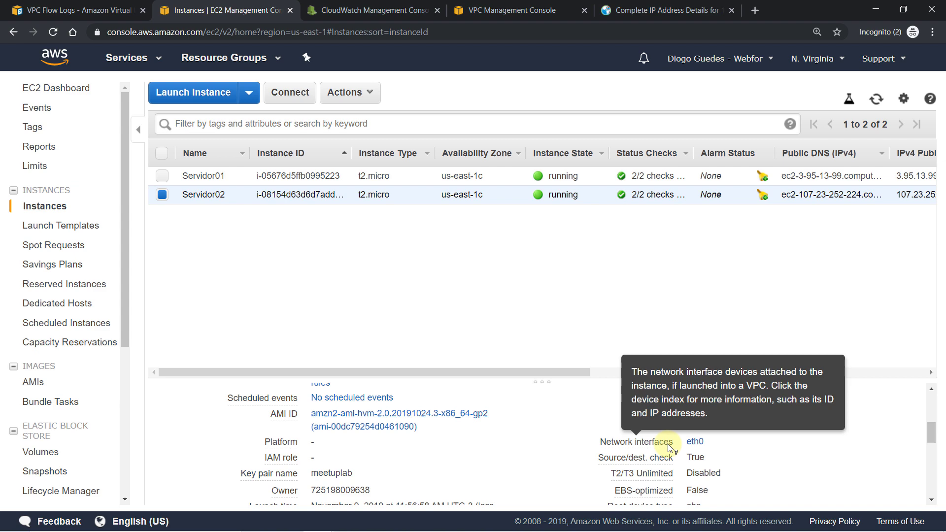
{"action": "left_click", "coordinate": [696, 442]}
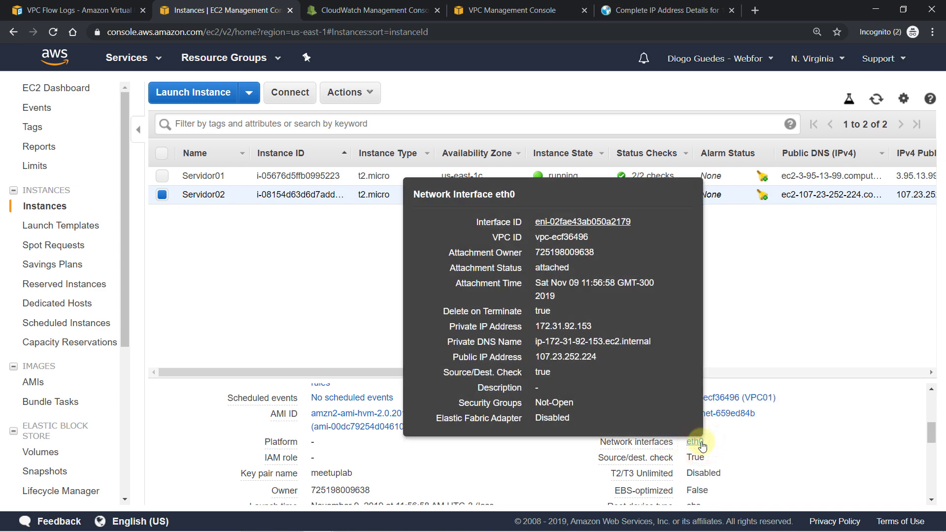
{"action": "mouse_move", "coordinate": [645, 241]}
Back in CloudWatch, open the log stream eni-02fae43ab050a2179-all and examine its accepted and rejected traffic records.
{"action": "left_click", "coordinate": [389, 13]}
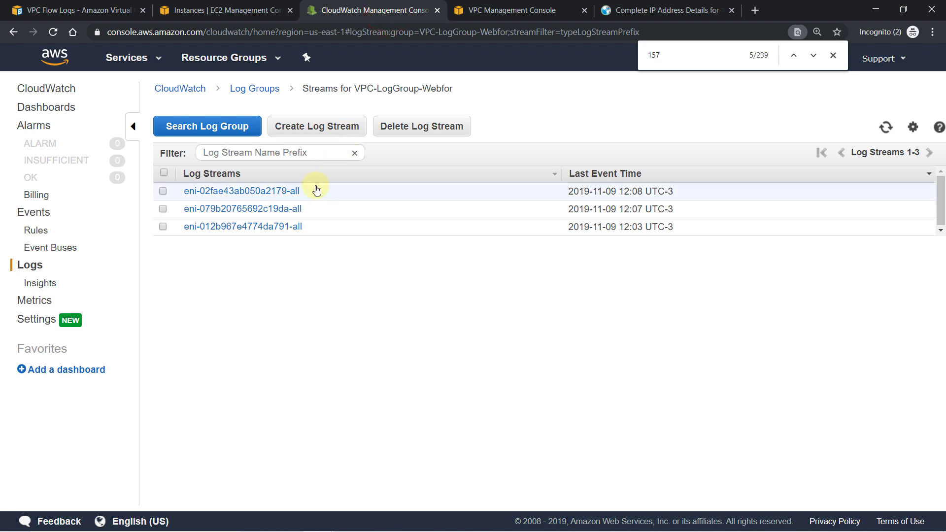
{"action": "left_click", "coordinate": [283, 194]}
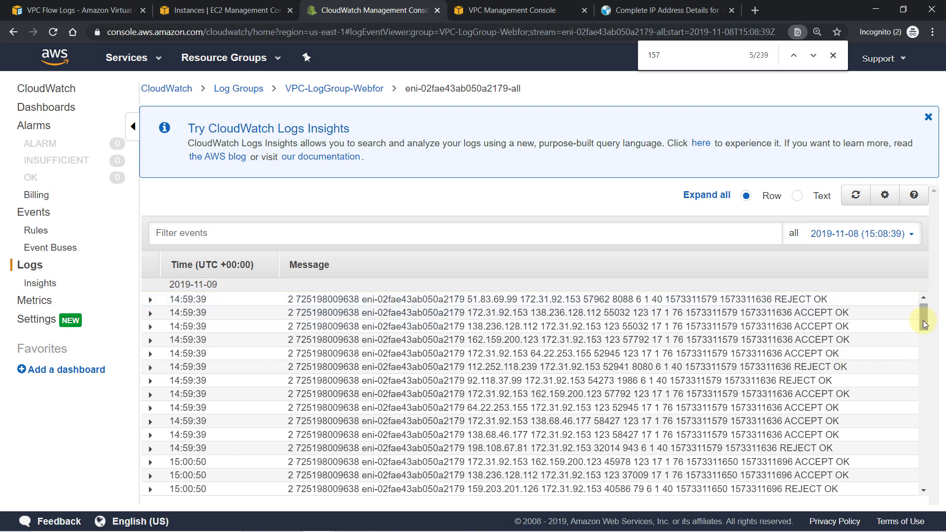
{"action": "left_click_drag", "start_coordinate": [923, 320], "coordinate": [922, 481]}
{"action": "left_click", "coordinate": [922, 488]}
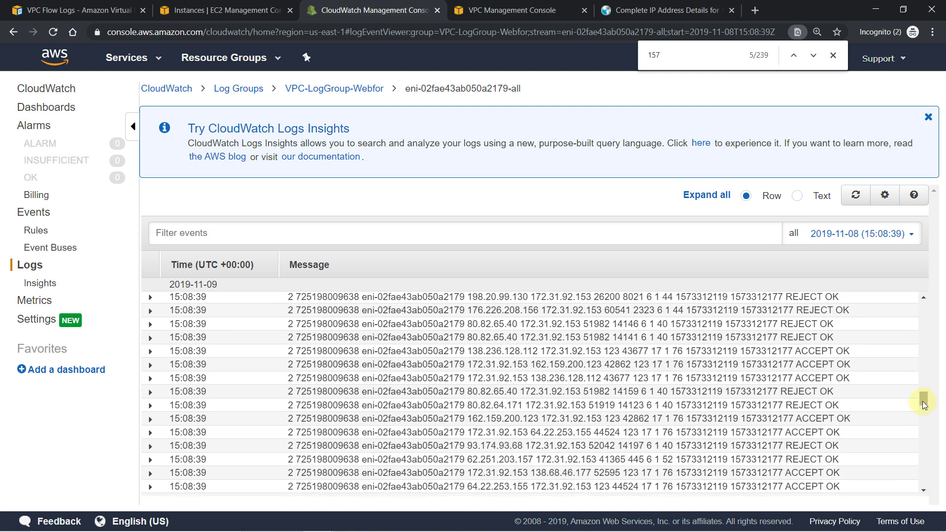
{"action": "left_click", "coordinate": [924, 433]}
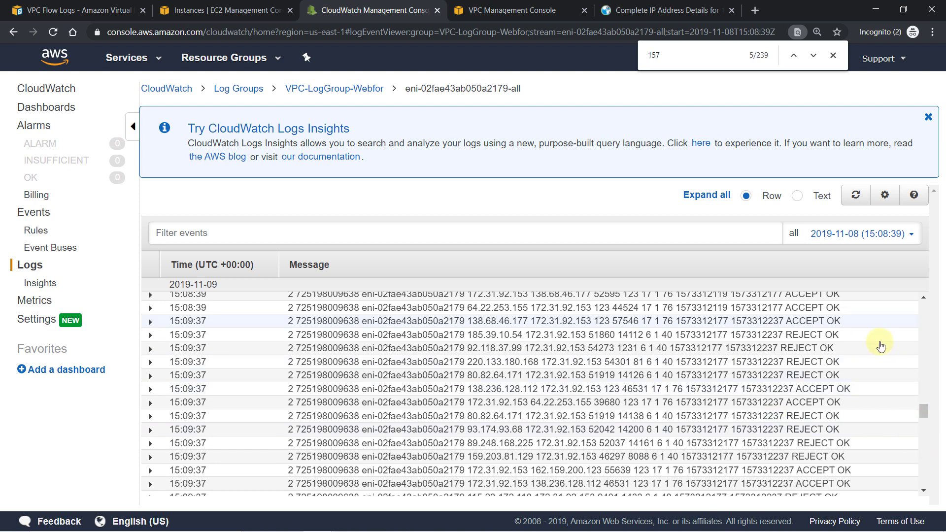
Copy the address 177.50.189.57 from the IP lookup page, filter the CloudWatch stream's events by it, and expand the matching record.
{"action": "left_click", "coordinate": [658, 8]}
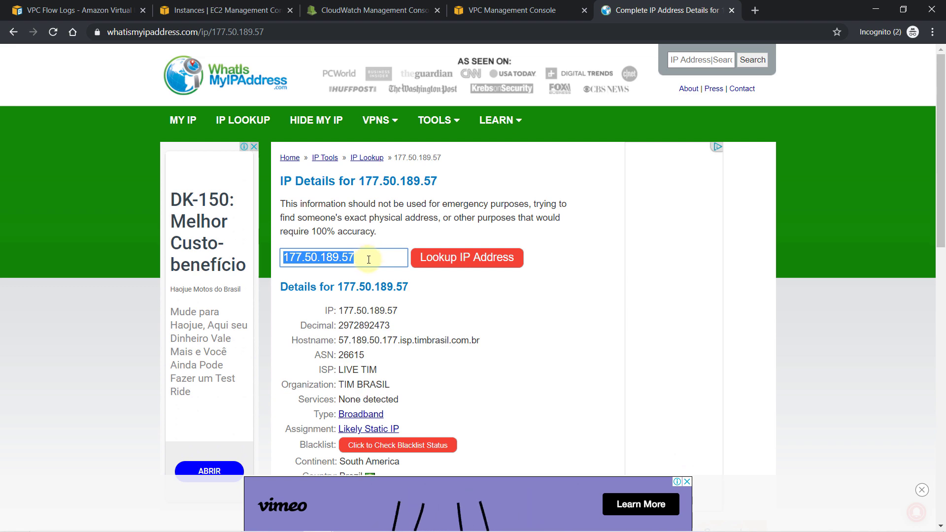
{"action": "left_click", "coordinate": [347, 13]}
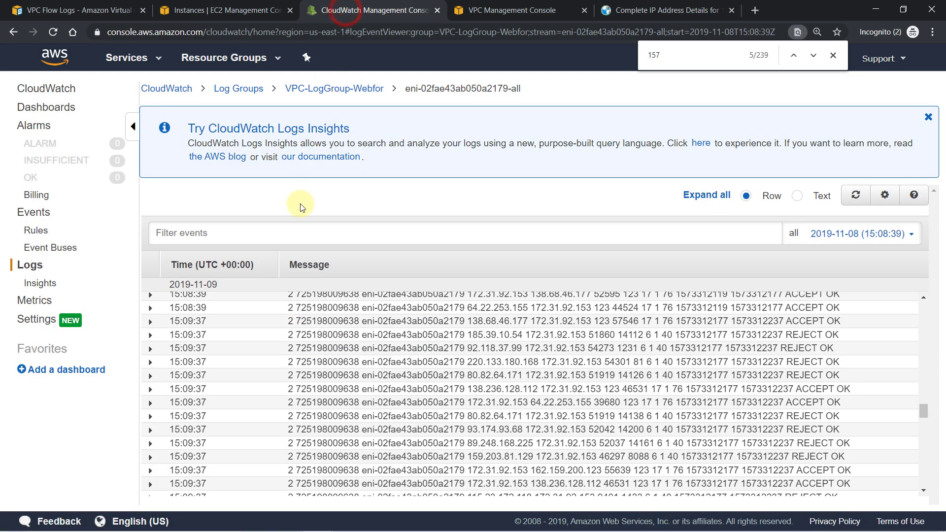
{"action": "left_click", "coordinate": [313, 237]}
{"action": "type", "text": "177.50.189.57"}
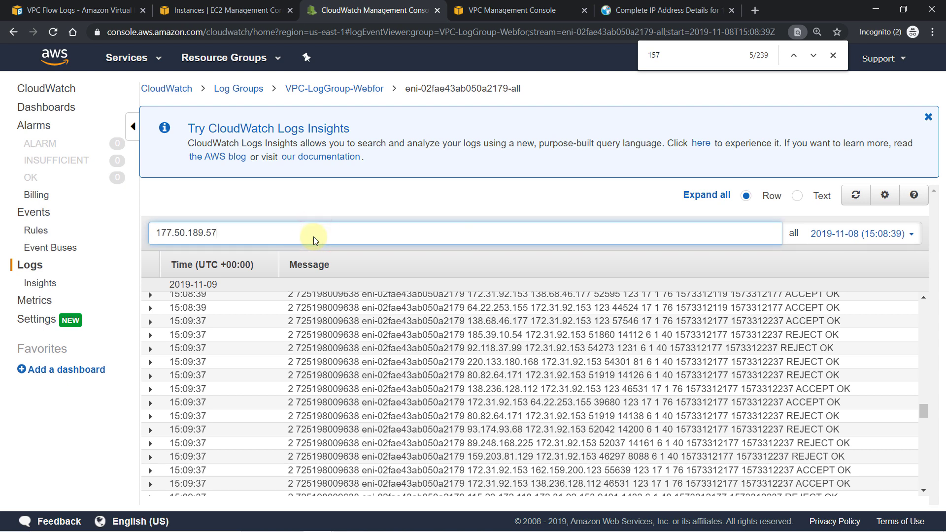
{"action": "key", "text": "Return"}
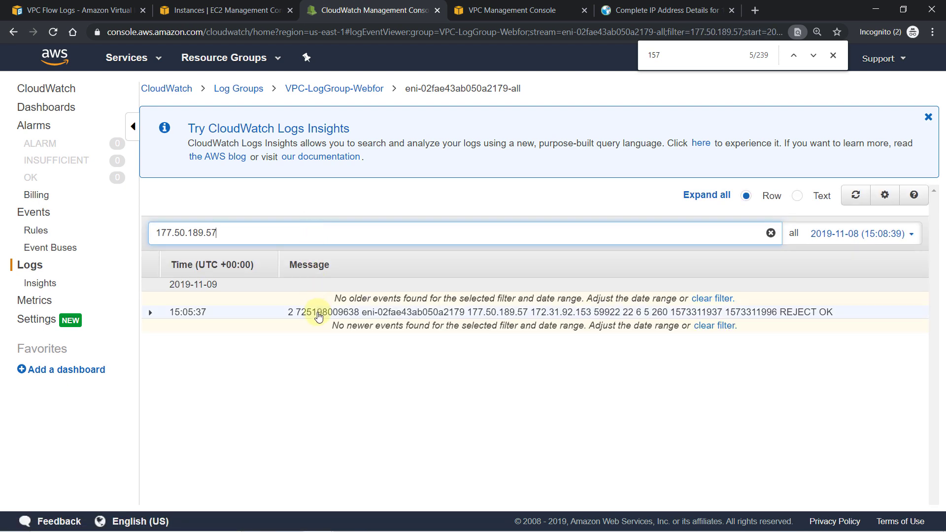
{"action": "left_click", "coordinate": [319, 316]}
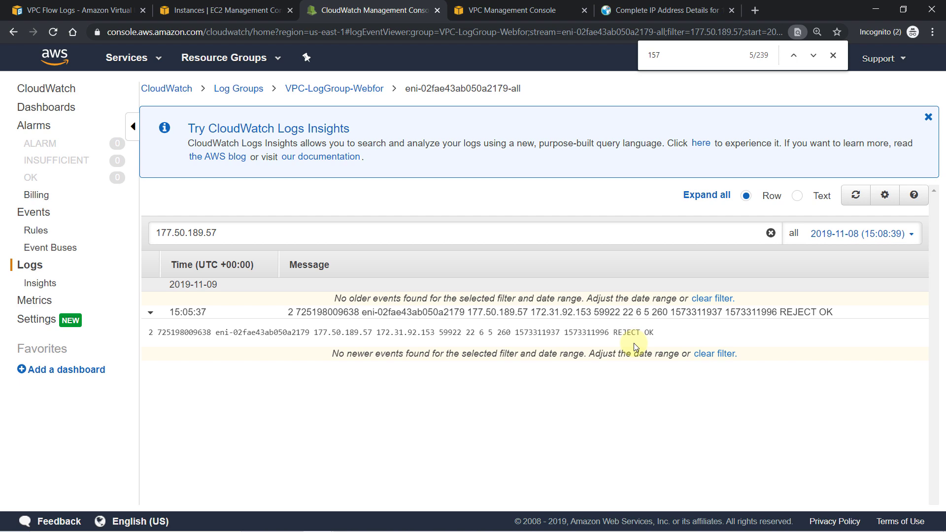
Switch to the Servidor01 terminal, stop the running ping to uol.com.br, and copy the pinged address 200.147.3.157.
{"action": "key", "text": "alt+Tab"}
{"action": "key", "text": "ctrl+c"}
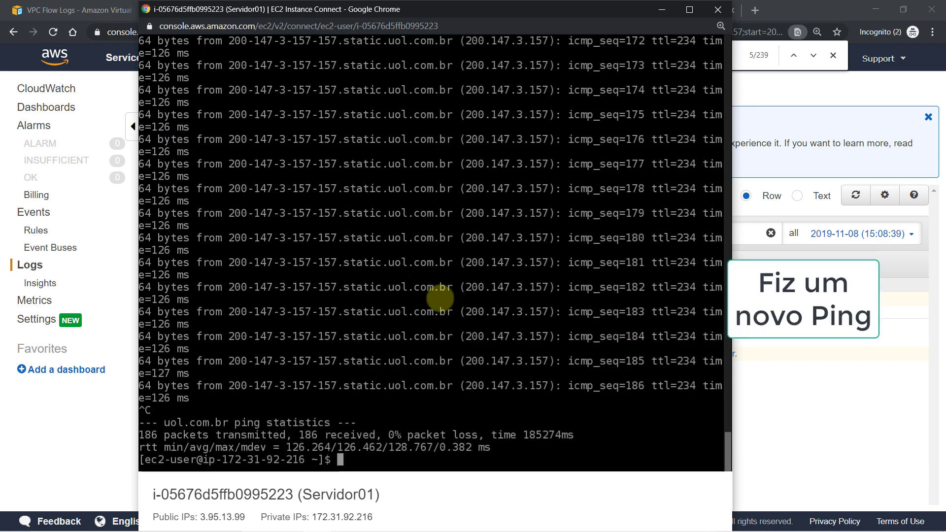
{"action": "left_click_drag", "start_coordinate": [467, 385], "coordinate": [546, 385]}
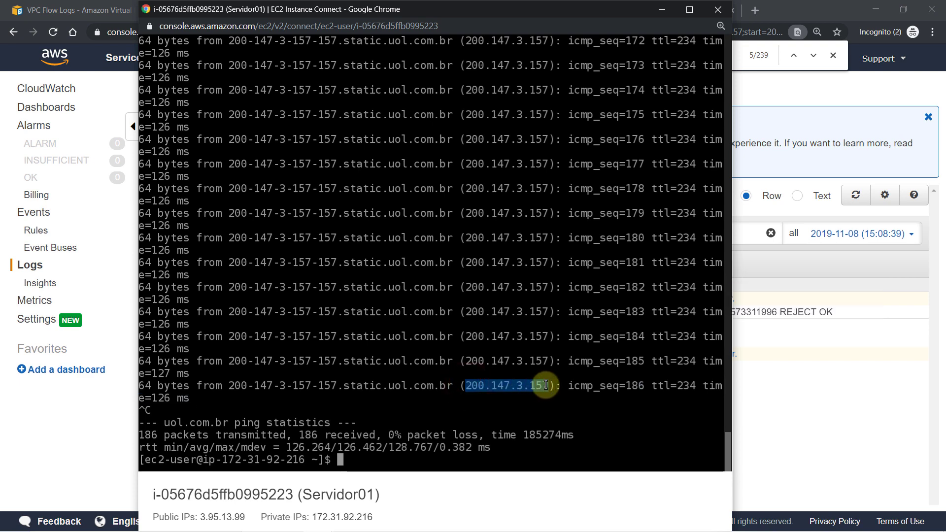
{"action": "key", "text": "ctrl+c"}
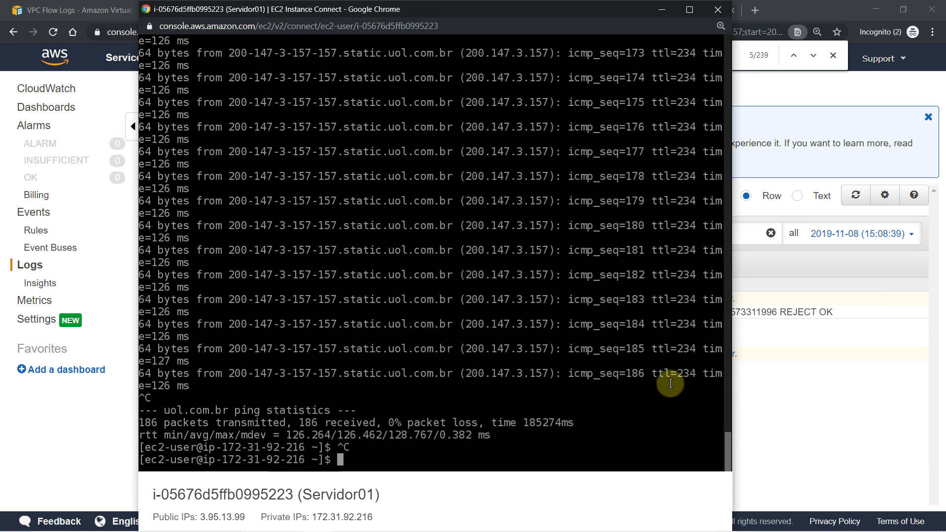
Return to the VPC-LogGroup-Webfor stream list, and check the interface ID of Servidor01's eth0 in the EC2 instances.
{"action": "key", "text": "alt+Tab"}
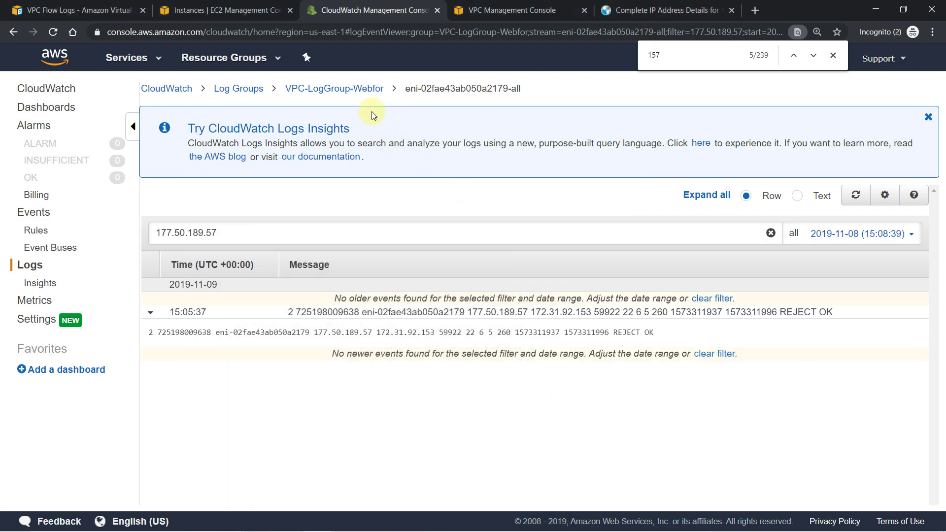
{"action": "left_click", "coordinate": [363, 89]}
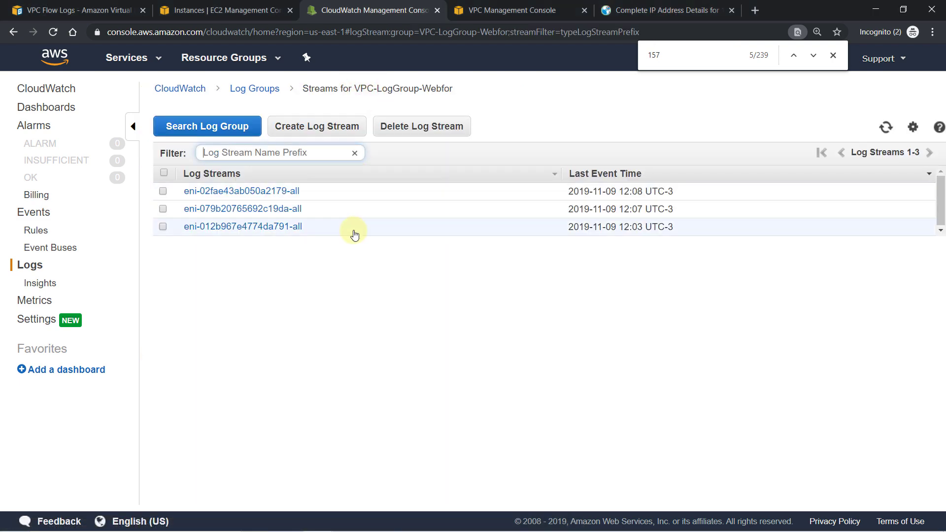
{"action": "left_click", "coordinate": [246, 10]}
{"action": "left_click", "coordinate": [253, 175]}
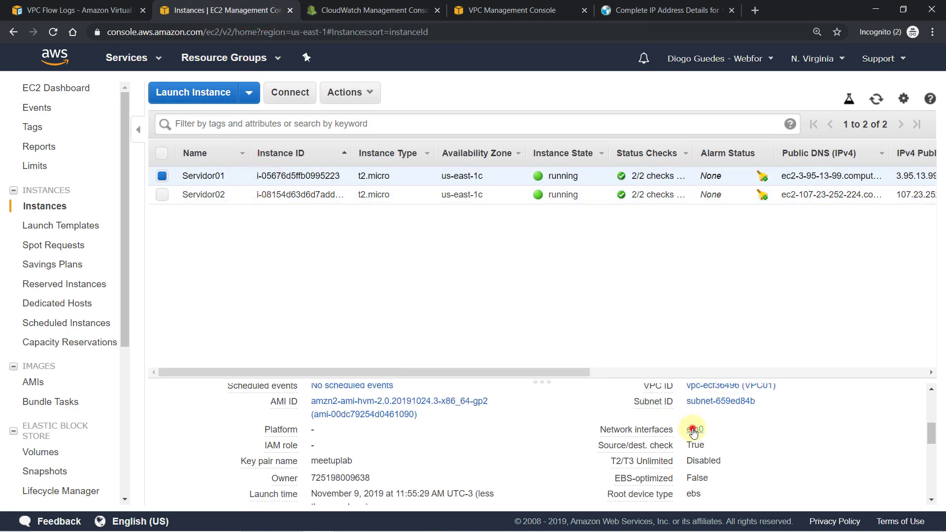
{"action": "left_click", "coordinate": [692, 430]}
{"action": "mouse_move", "coordinate": [648, 226]}
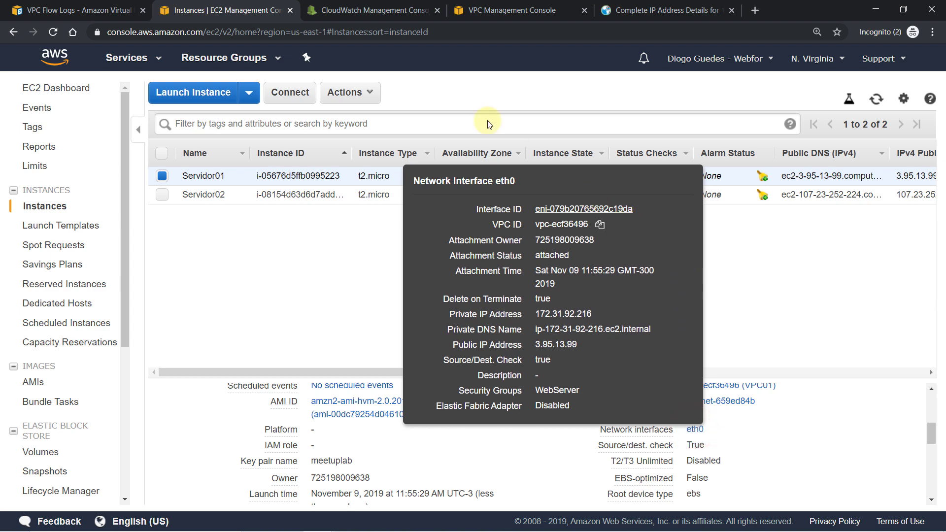
In CloudWatch, open the stream eni-079b20765692c19da-all, filter its events by 200.147.3.157, and expand the first matching record.
{"action": "left_click", "coordinate": [398, 14]}
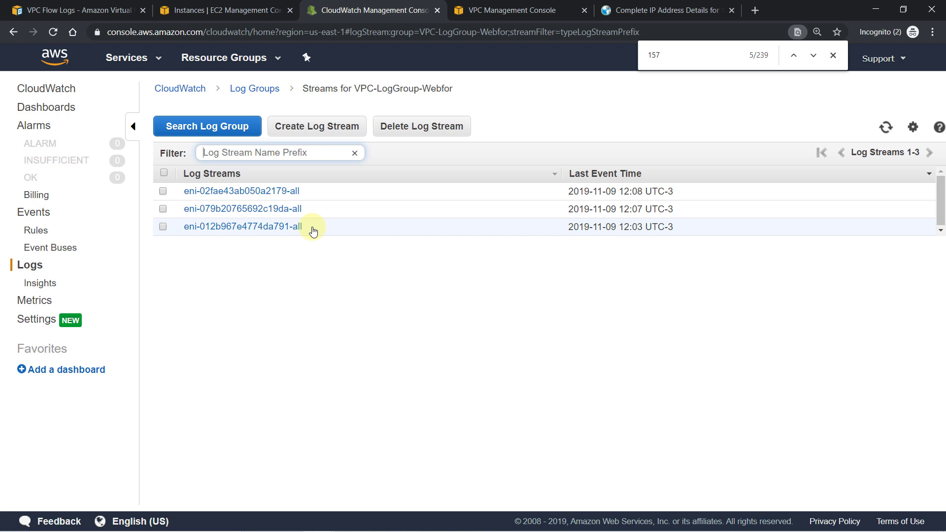
{"action": "left_click", "coordinate": [289, 208]}
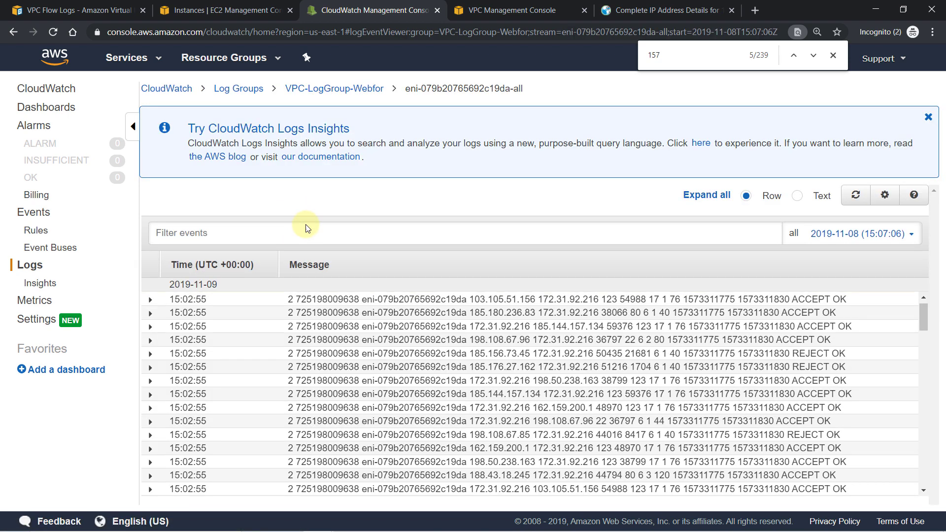
{"action": "left_click", "coordinate": [305, 235]}
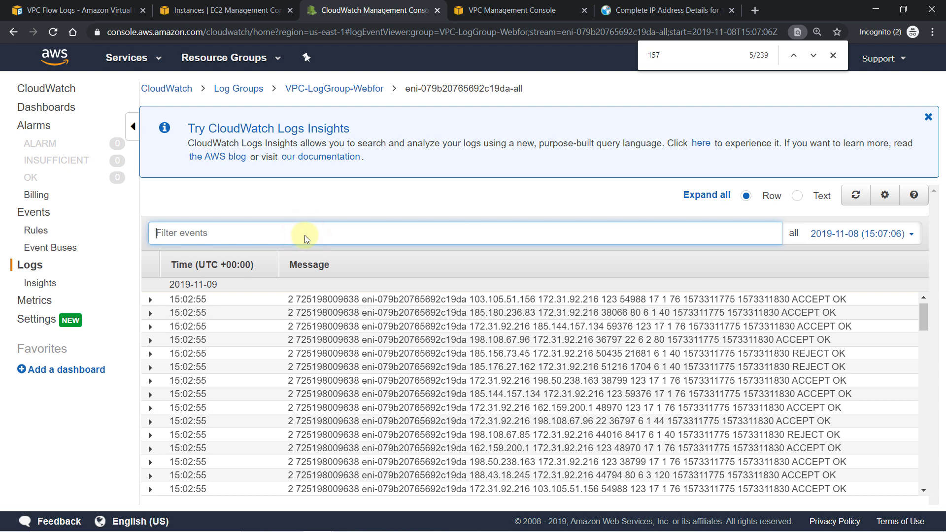
{"action": "key", "text": "ctrl+v"}
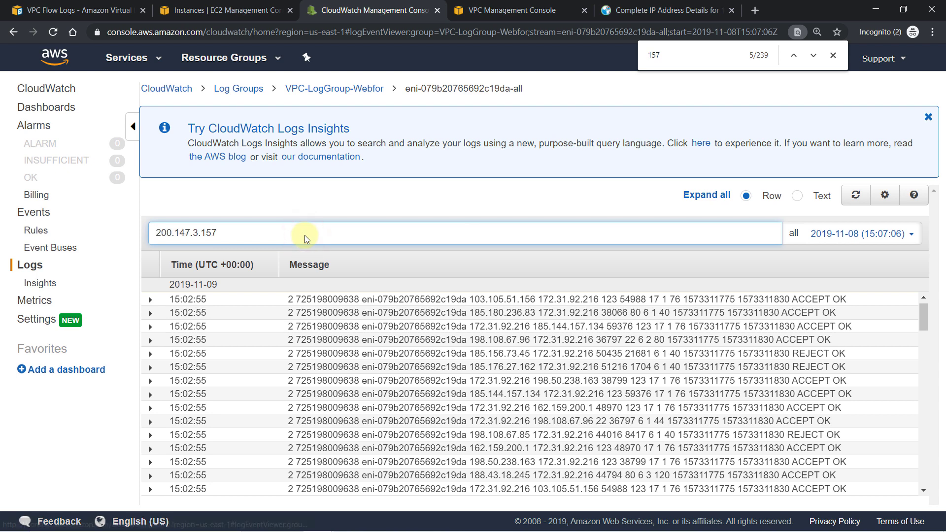
{"action": "key", "text": "Return"}
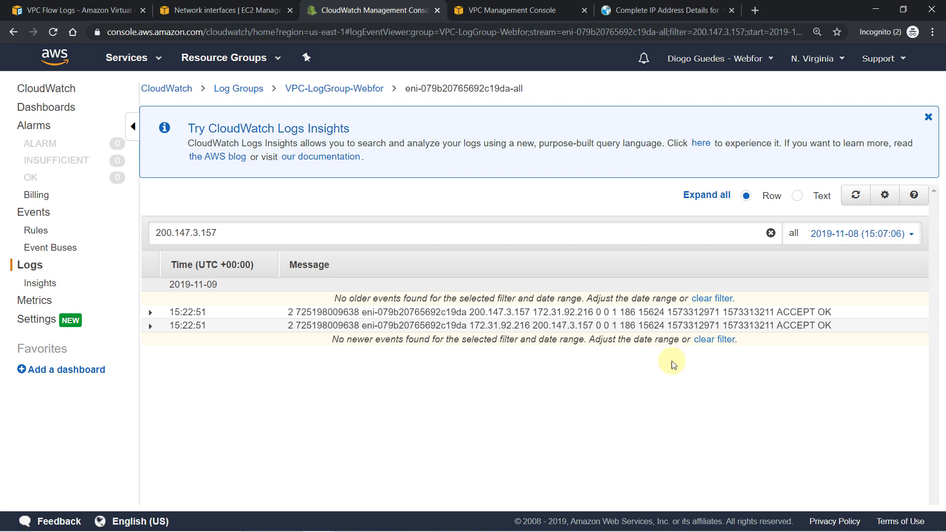
{"action": "left_click", "coordinate": [590, 314]}
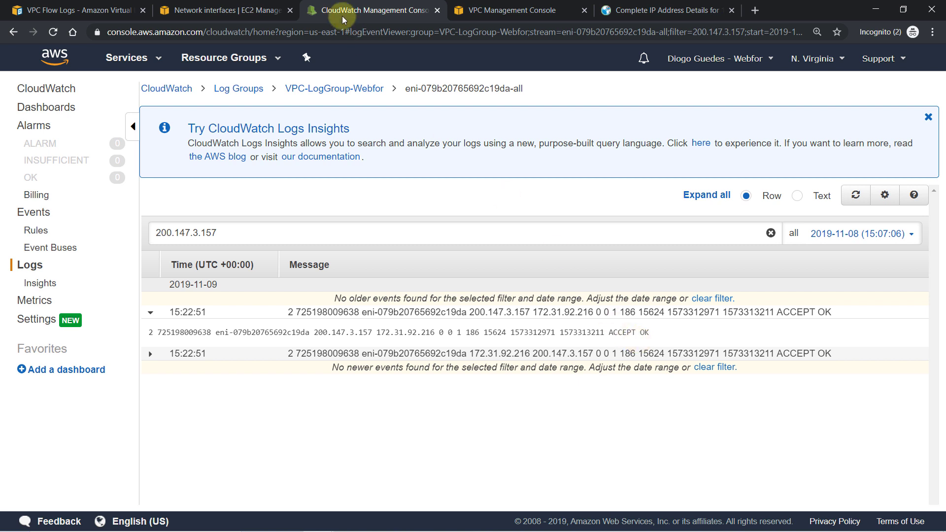
In the EC2 network interfaces, open the flow log creation form for eni-079b20765692c19da.
{"action": "left_click", "coordinate": [245, 10]}
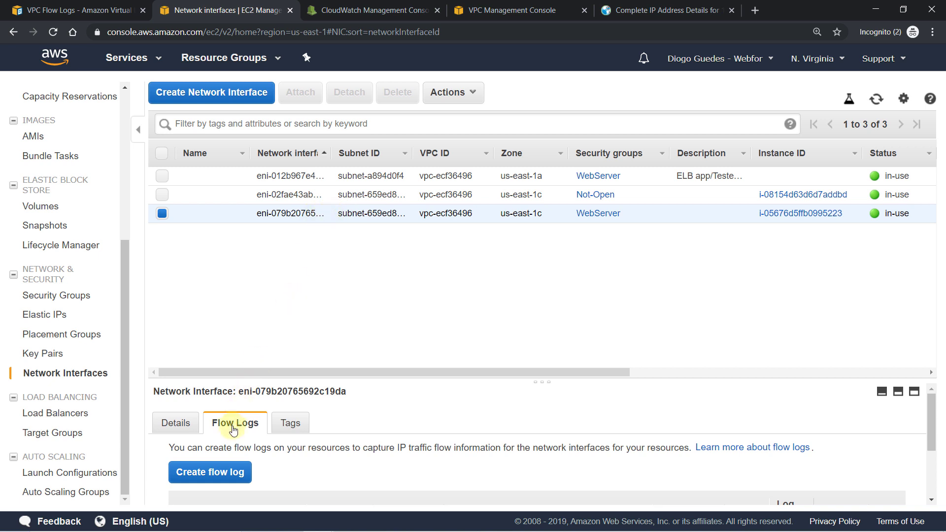
{"action": "left_click", "coordinate": [228, 473]}
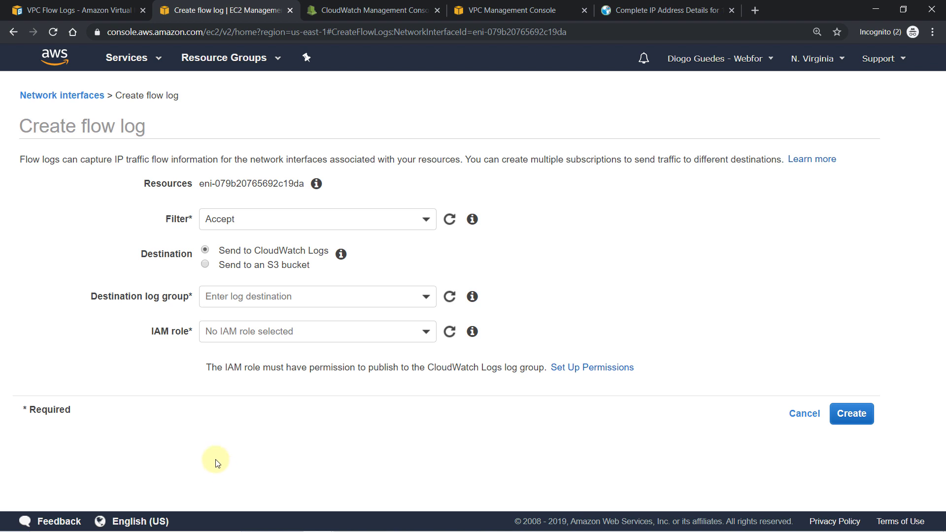
Examine the VPC Flow Logs documentation, reading through all fields of the default flow log record format.
{"action": "left_click", "coordinate": [97, 16]}
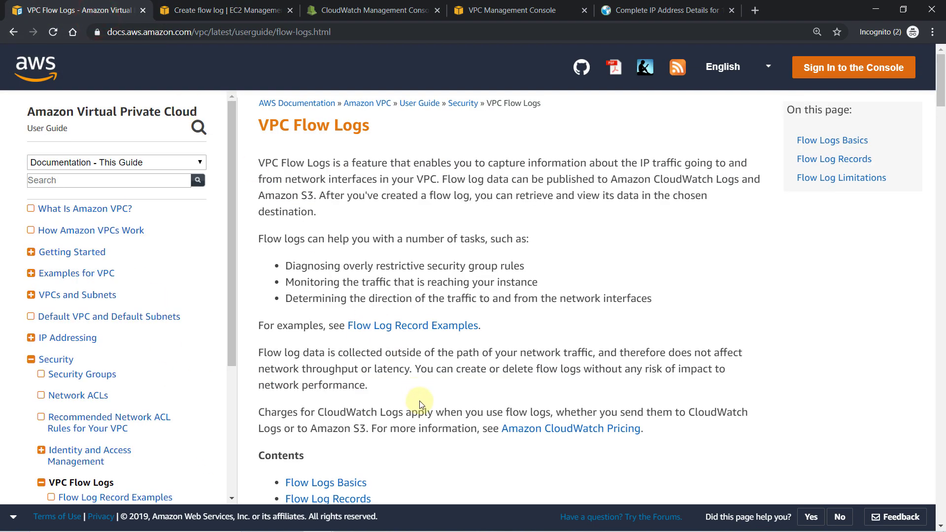
{"action": "scroll", "coordinate": [419, 403], "scroll_direction": "down", "scroll_amount": 12}
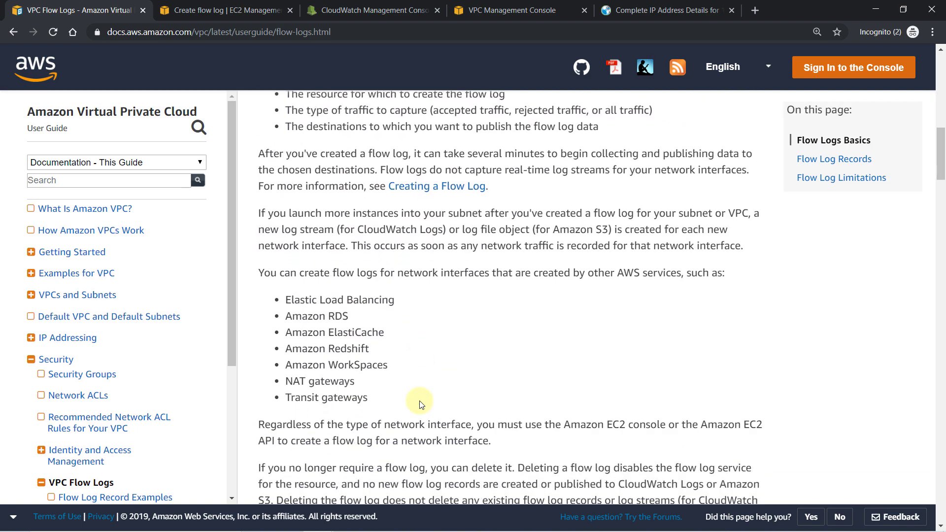
{"action": "scroll", "coordinate": [419, 403], "scroll_direction": "down", "scroll_amount": 7}
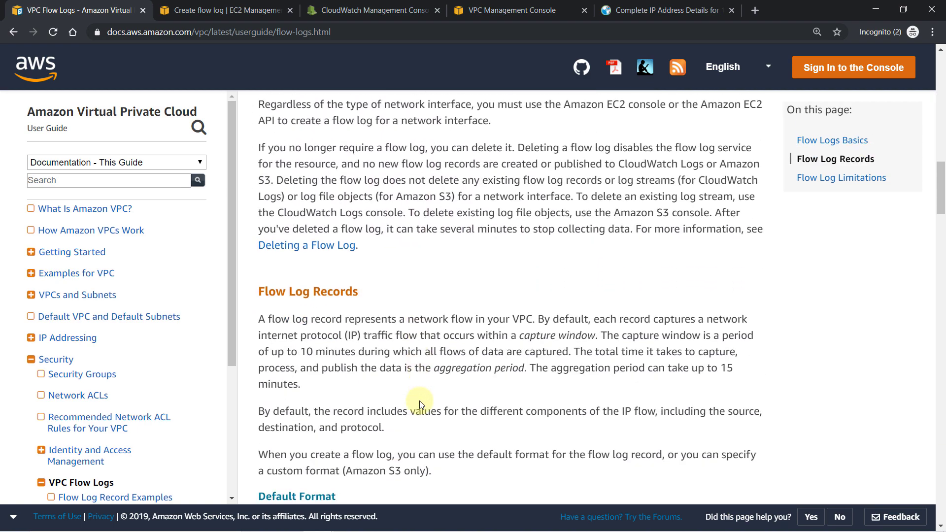
{"action": "scroll", "coordinate": [419, 403], "scroll_direction": "down", "scroll_amount": 13}
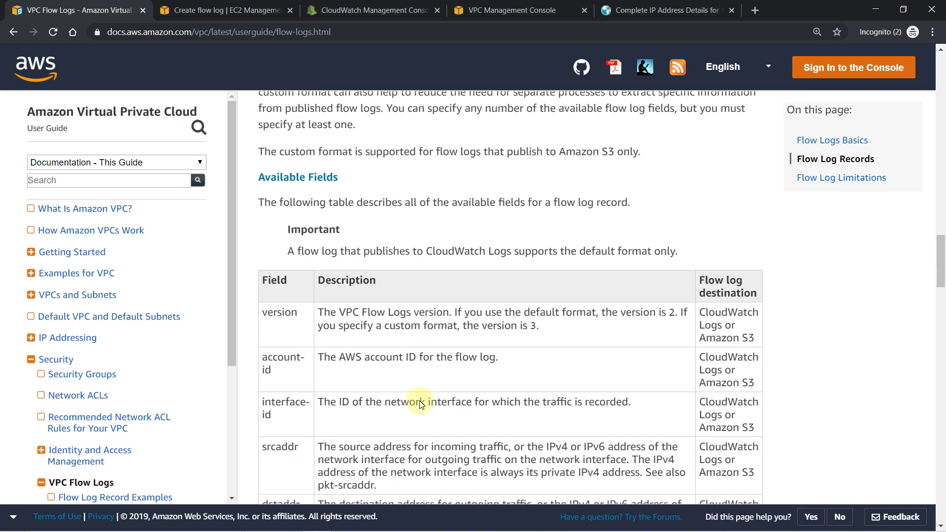
{"action": "scroll", "coordinate": [419, 400], "scroll_direction": "up", "scroll_amount": 8}
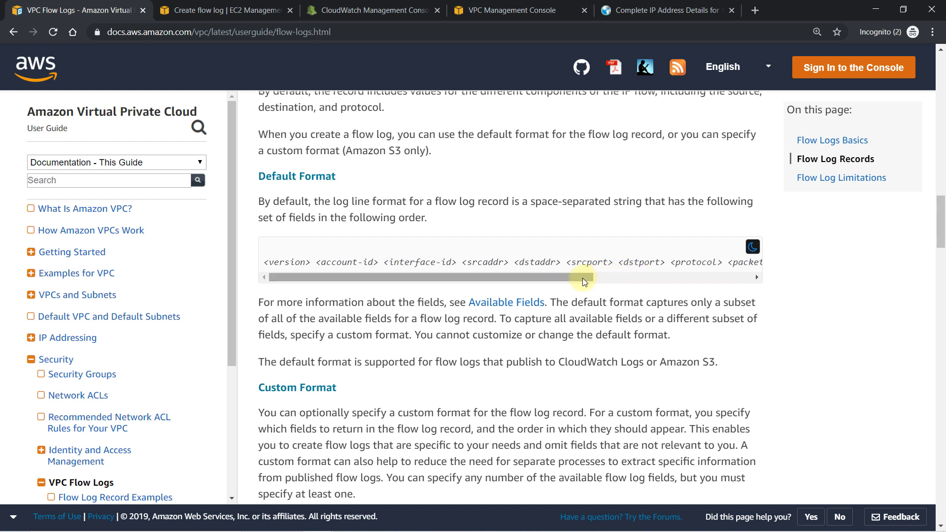
{"action": "left_click_drag", "start_coordinate": [582, 277], "coordinate": [640, 278]}
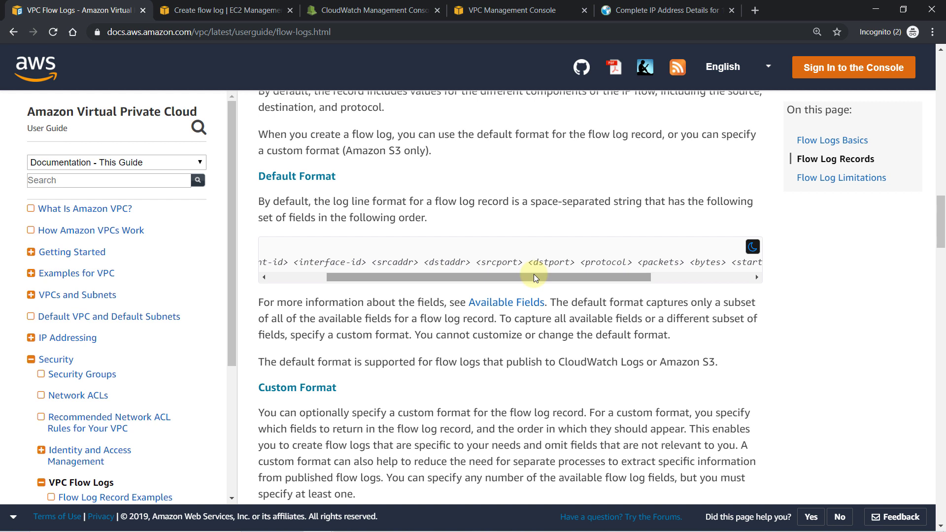
{"action": "left_click_drag", "start_coordinate": [533, 274], "coordinate": [617, 276]}
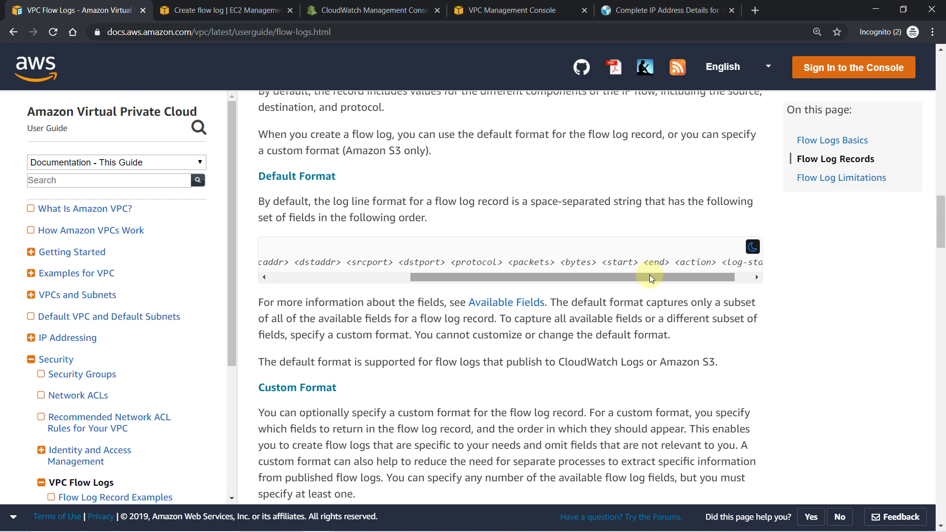
{"action": "left_click_drag", "start_coordinate": [649, 274], "coordinate": [679, 277]}
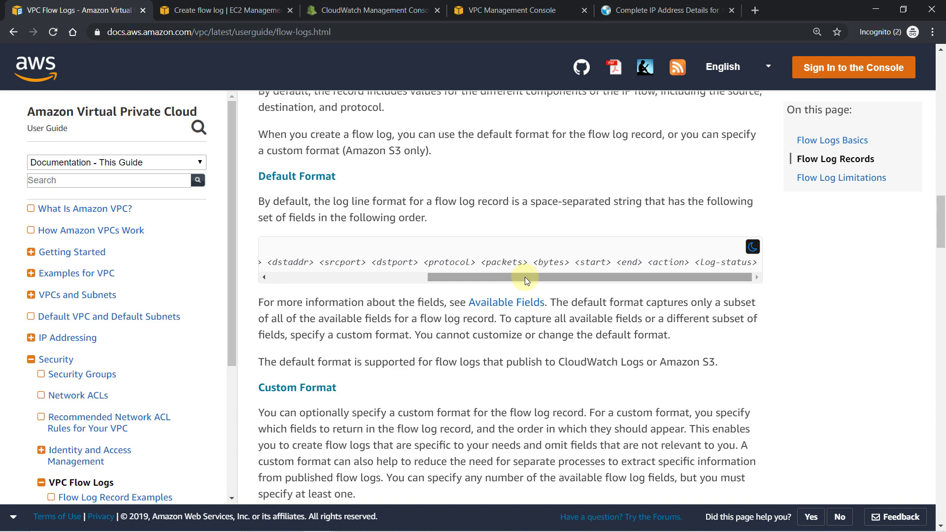
Open the VPC service in the EC2 Management Console tab and look at its Traffic Mirroring options.
{"action": "left_click", "coordinate": [495, 10]}
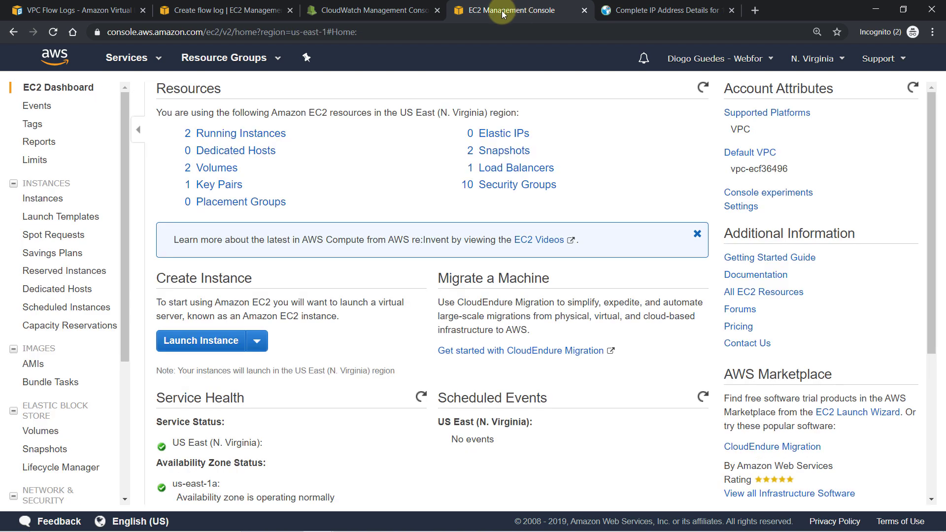
{"action": "left_click", "coordinate": [157, 59]}
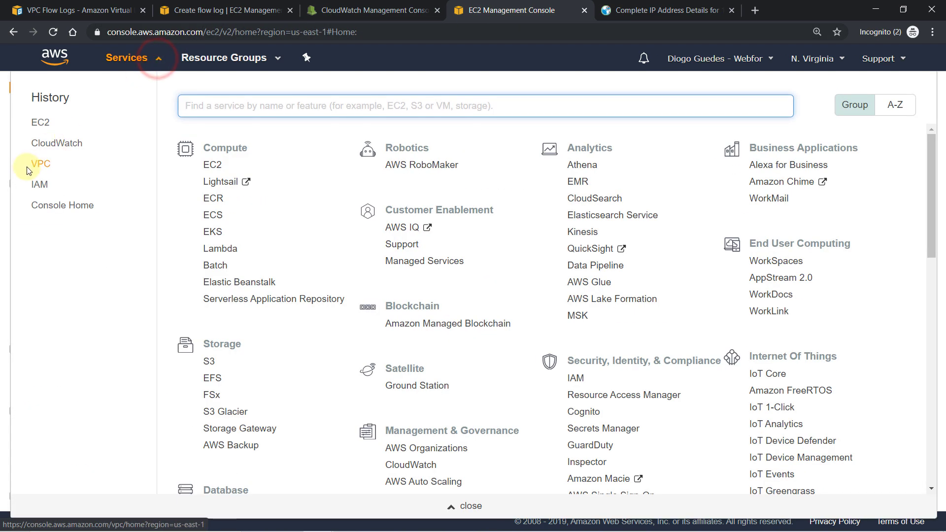
{"action": "left_click", "coordinate": [41, 163]}
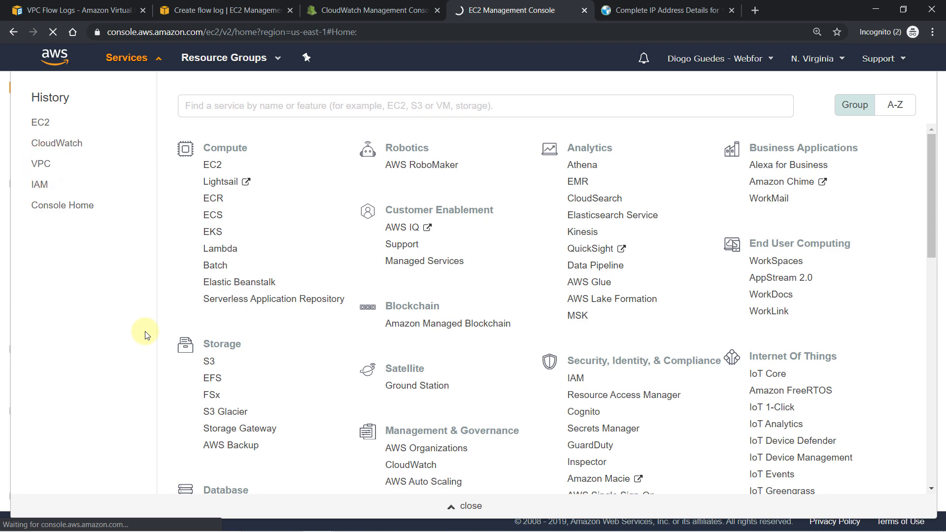
{"action": "left_click", "coordinate": [122, 490]}
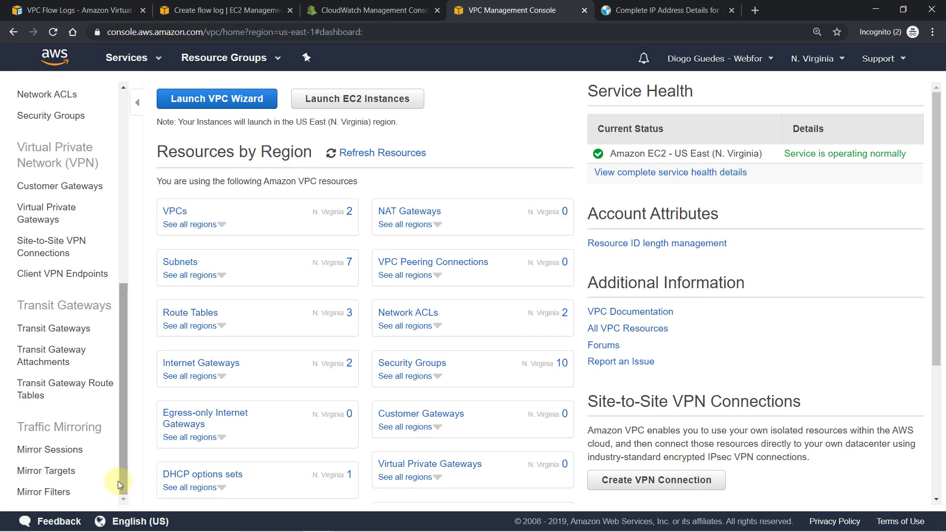